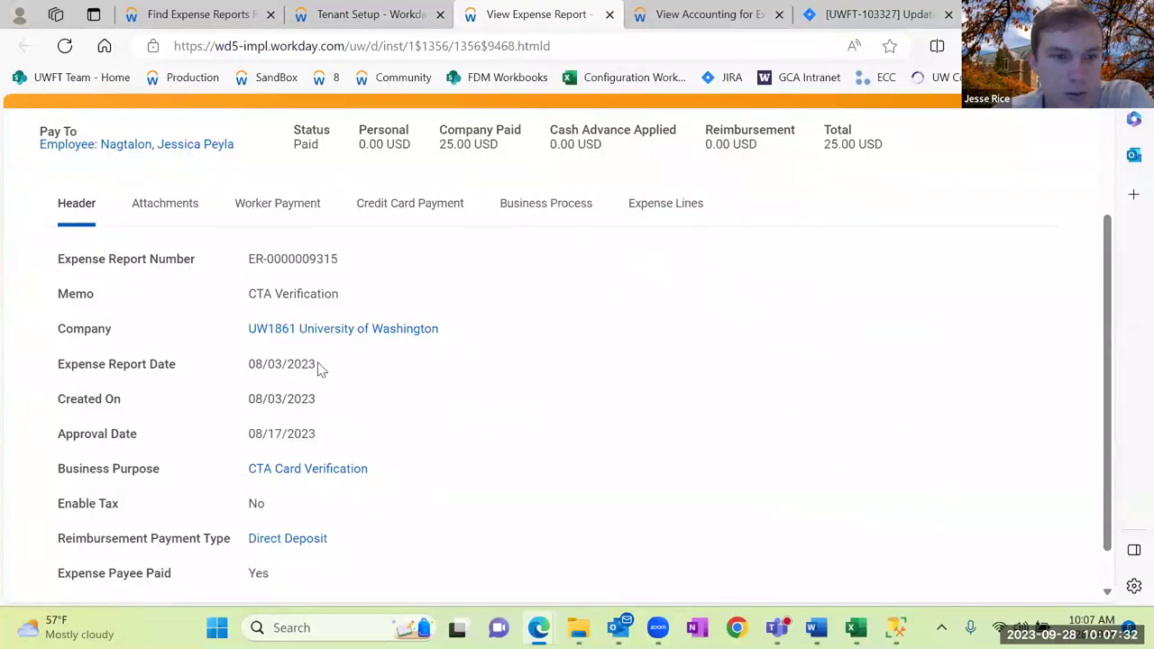
Check the Expense Report Date against the Created On date in the expense report header.
{"action": "left_click_drag", "start_coordinate": [317, 370], "coordinate": [253, 370]}
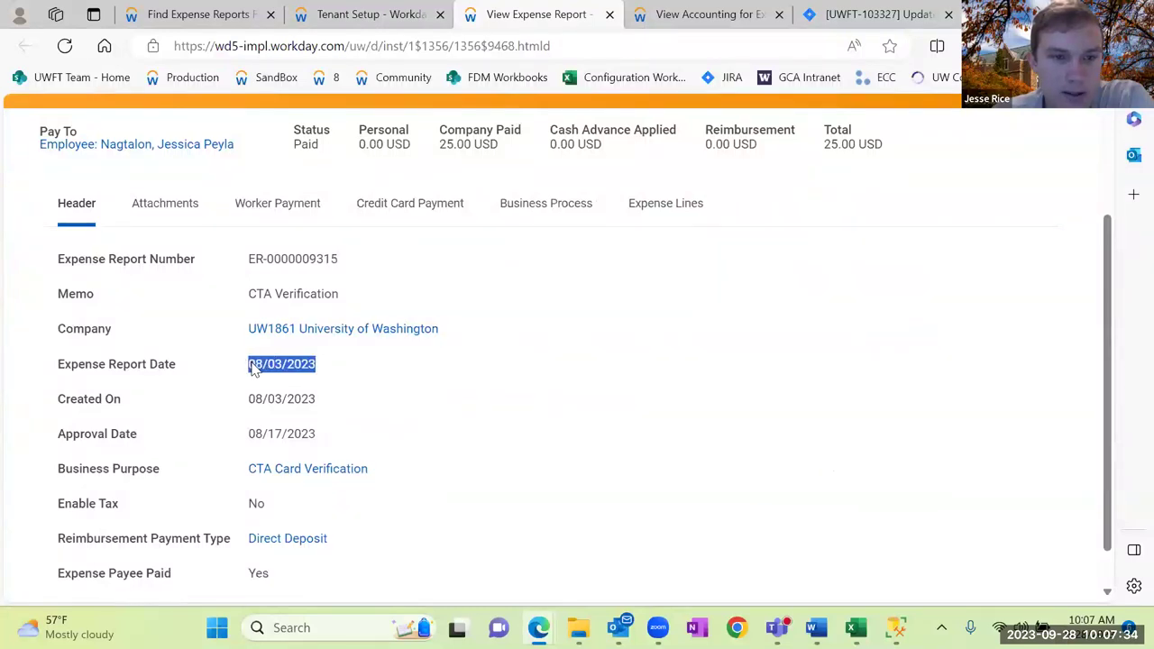
{"action": "left_click", "coordinate": [267, 402]}
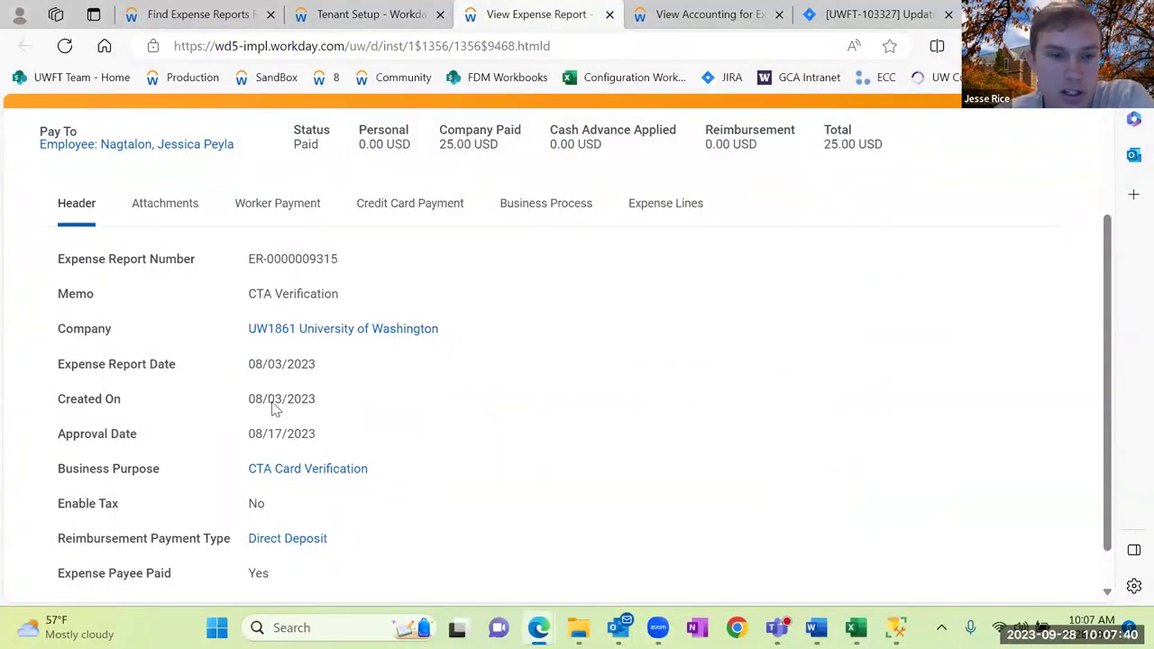
{"action": "left_click_drag", "start_coordinate": [309, 411], "coordinate": [305, 379]}
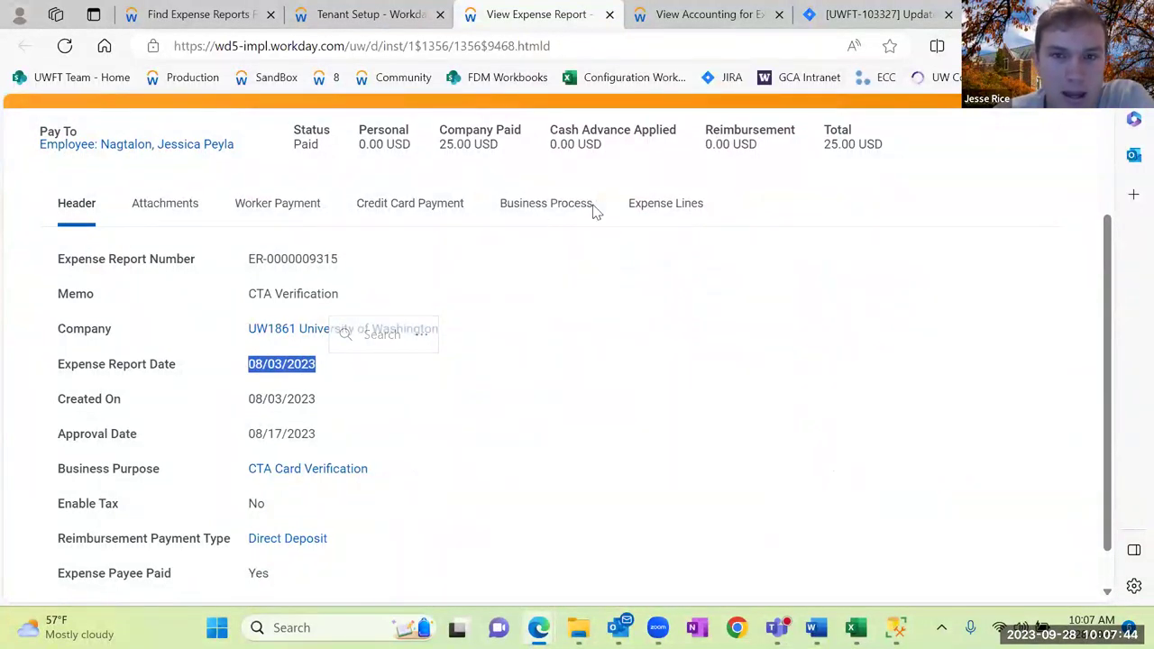
Show the report's expense lines and check the Expense Date of the CTA Agent Fee line.
{"action": "left_click", "coordinate": [665, 213]}
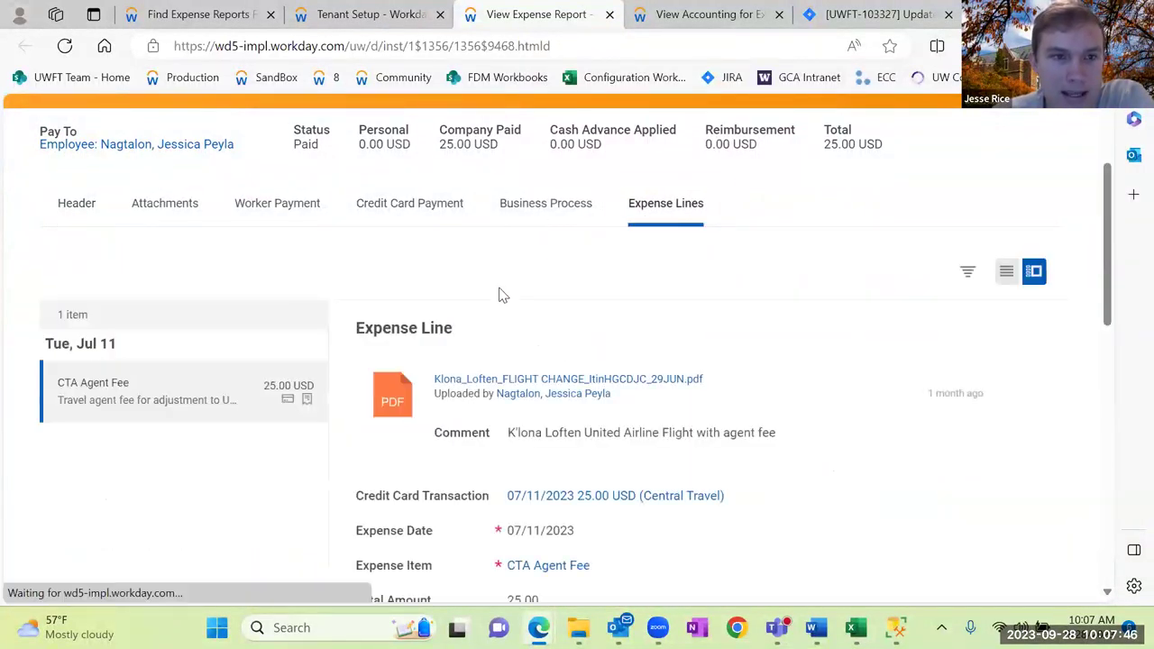
{"action": "scroll", "coordinate": [532, 363], "scroll_direction": "down", "scroll_amount": 2}
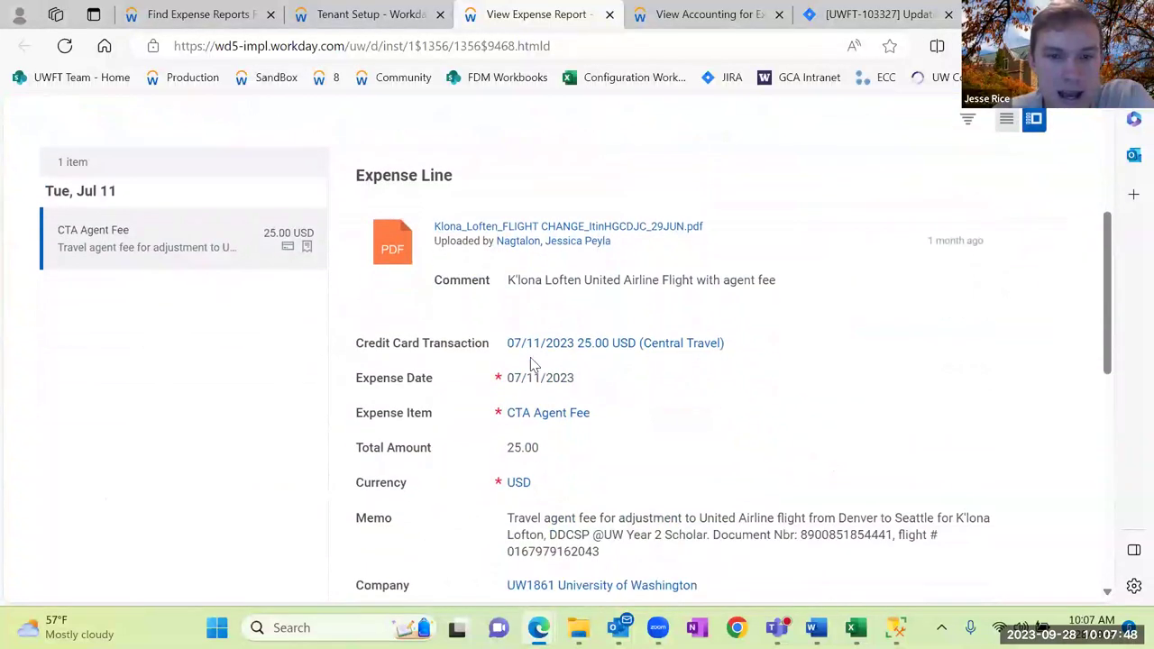
{"action": "left_click_drag", "start_coordinate": [577, 383], "coordinate": [510, 382]}
{"action": "left_click", "coordinate": [620, 401]}
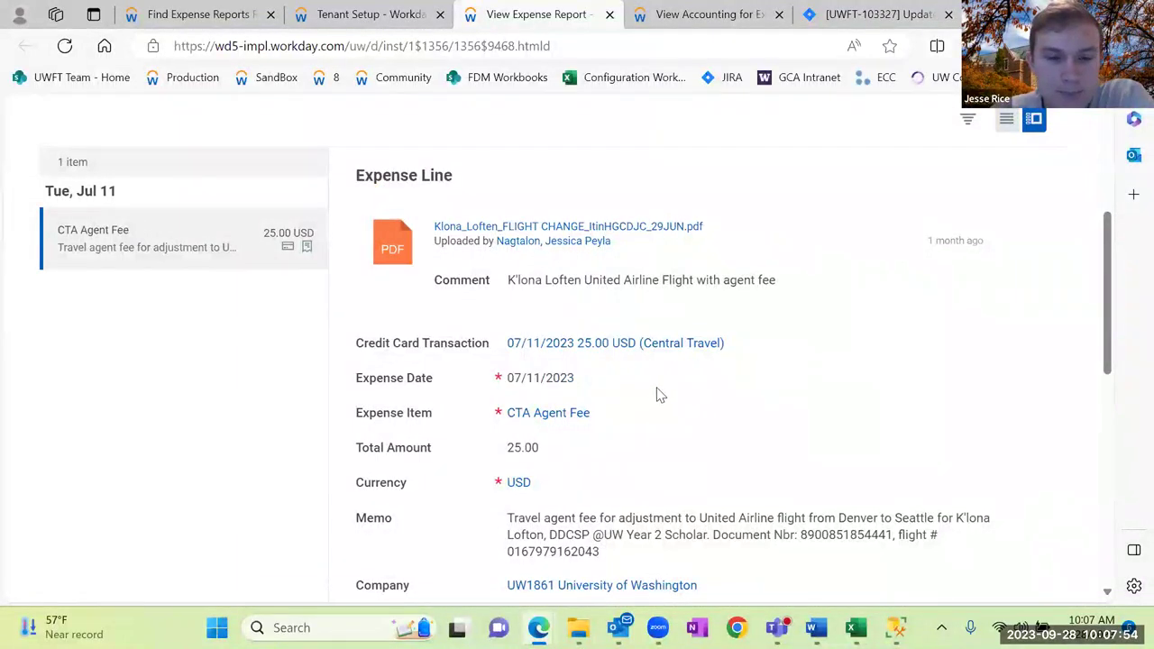
{"action": "scroll", "coordinate": [655, 390], "scroll_direction": "up", "scroll_amount": 1}
{"action": "scroll", "coordinate": [649, 390], "scroll_direction": "up", "scroll_amount": 3}
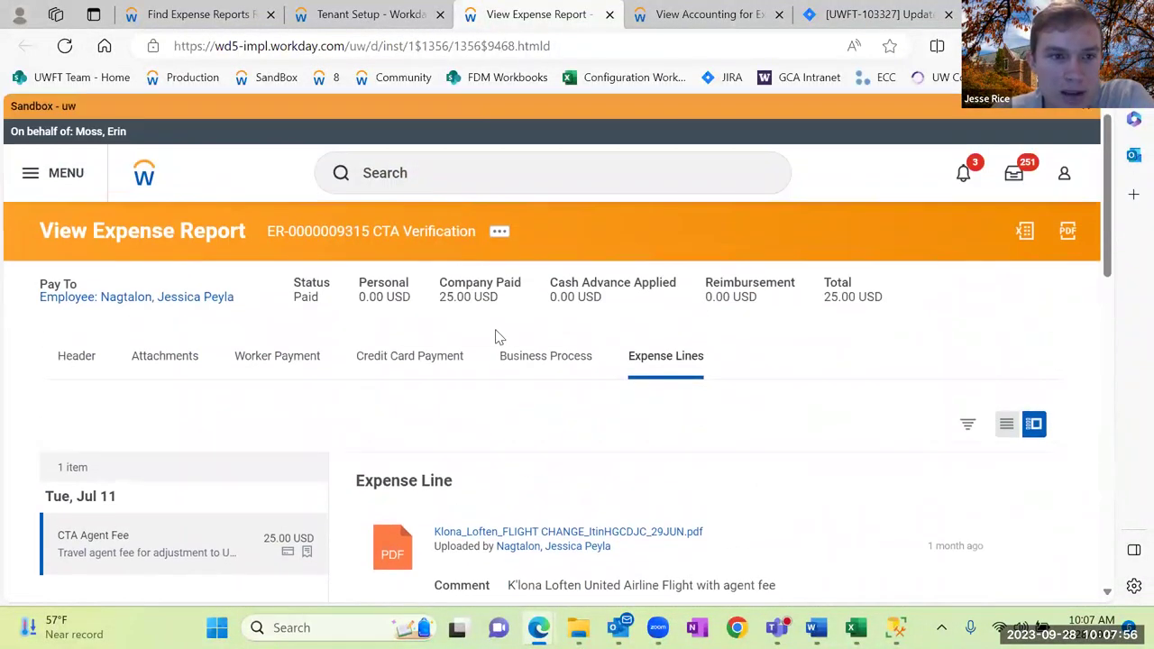
Return to the report header, open View Accounting for the expense report in a new tab, and dismiss the navigation tour notice.
{"action": "left_click", "coordinate": [78, 359]}
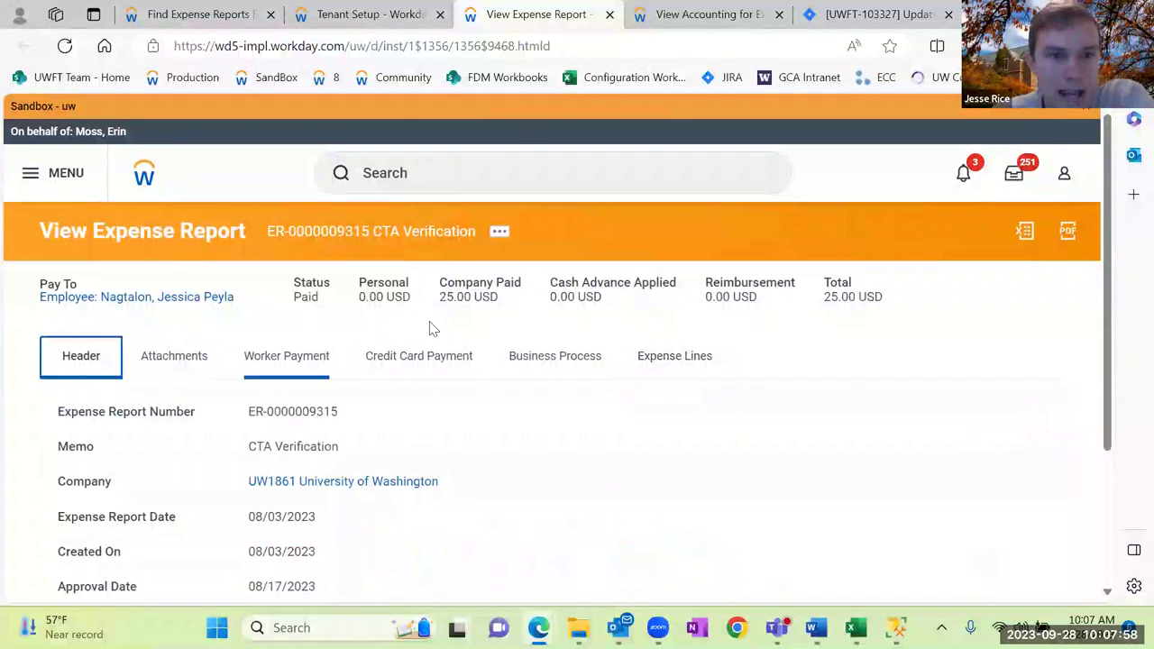
{"action": "left_click", "coordinate": [500, 234]}
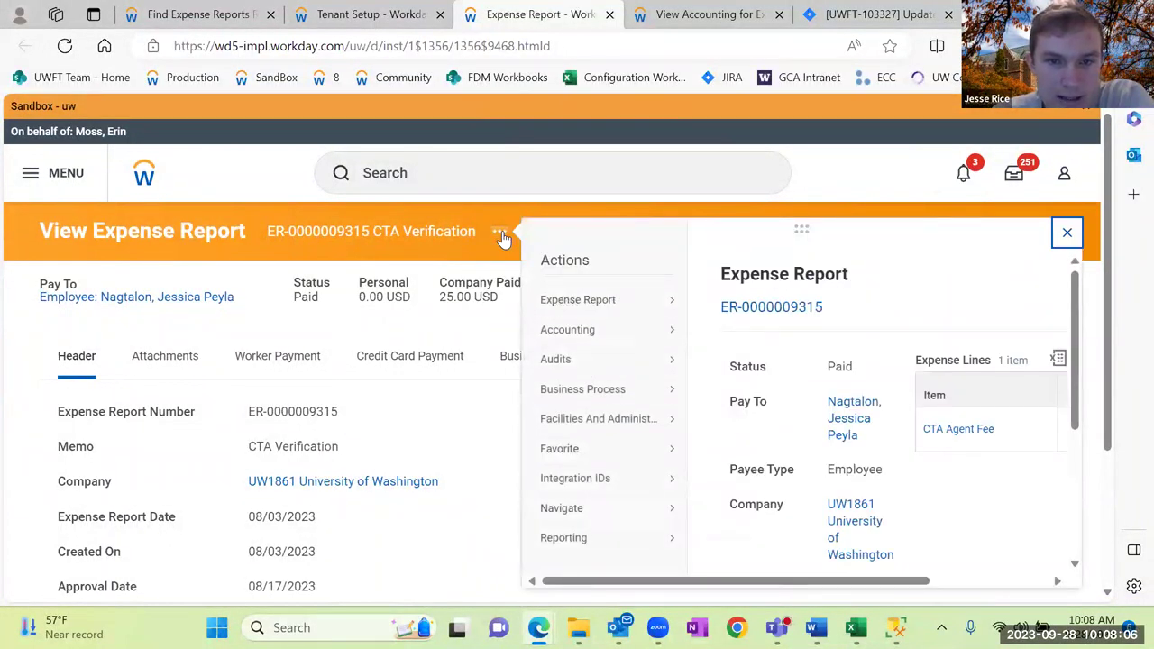
{"action": "mouse_move", "coordinate": [583, 329]}
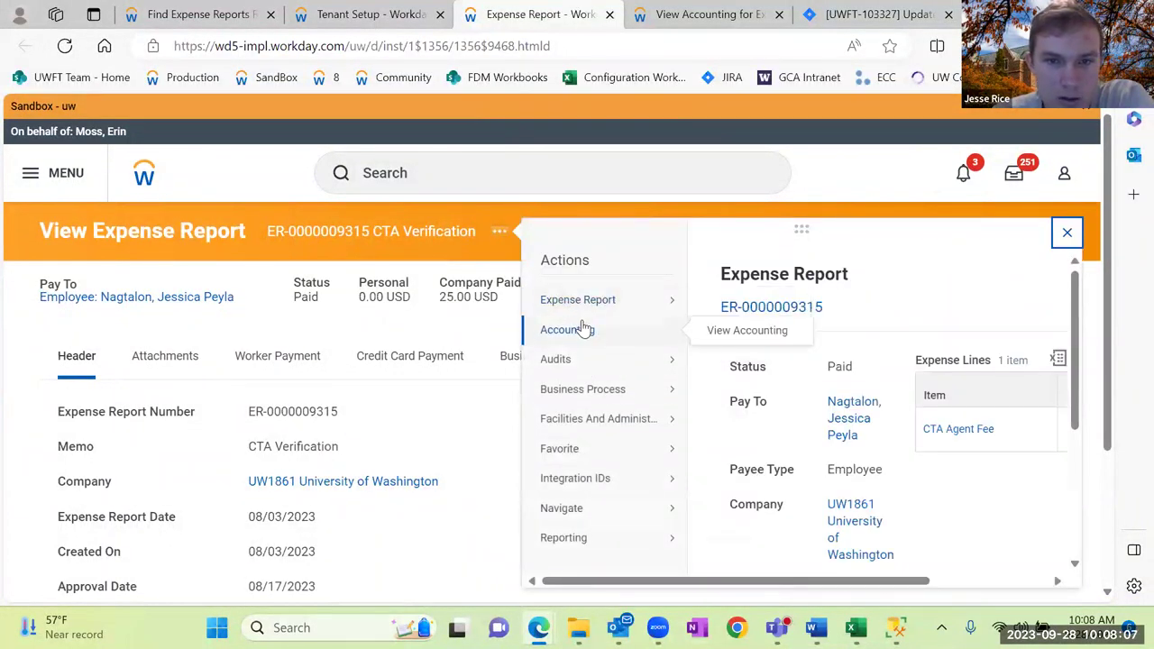
{"action": "right_click", "coordinate": [723, 337]}
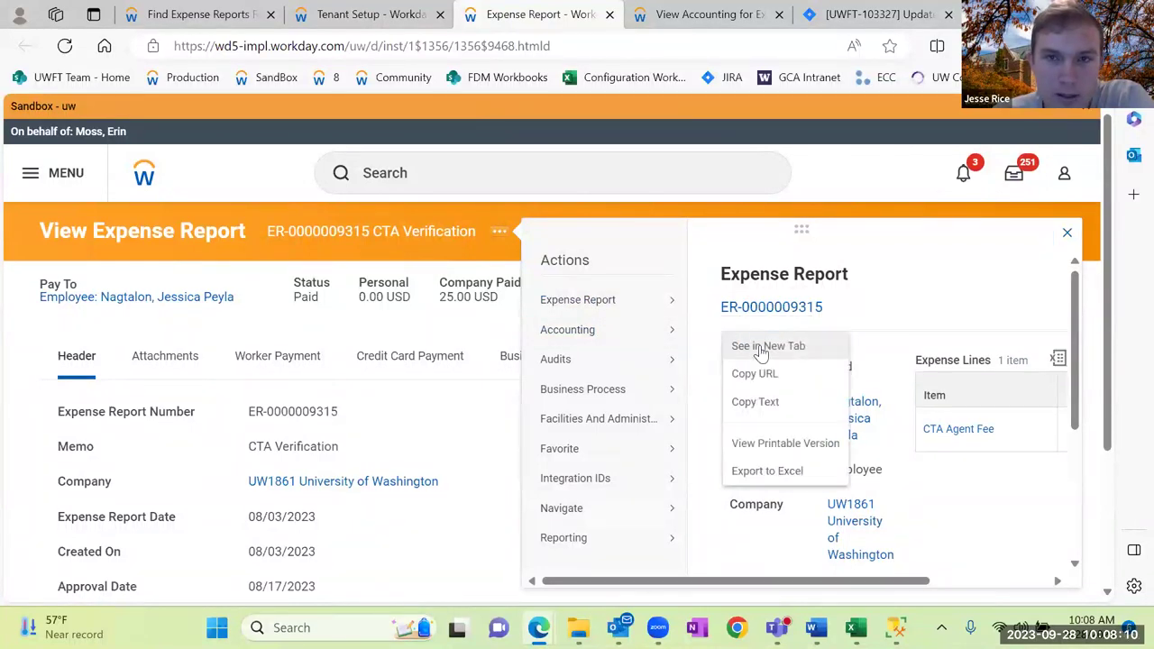
{"action": "left_click", "coordinate": [766, 346]}
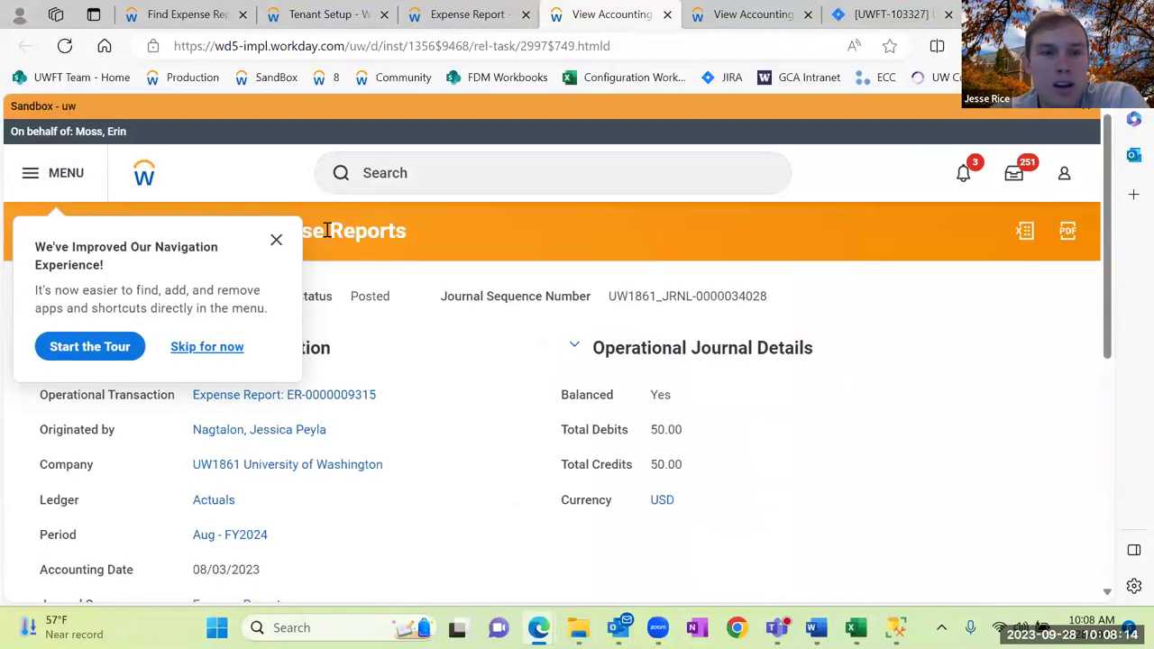
{"action": "left_click", "coordinate": [275, 241]}
Examine the Budget Date of the 62400:Travel line in the expense report's accounting journal lines.
{"action": "scroll", "coordinate": [531, 385], "scroll_direction": "down", "scroll_amount": 2}
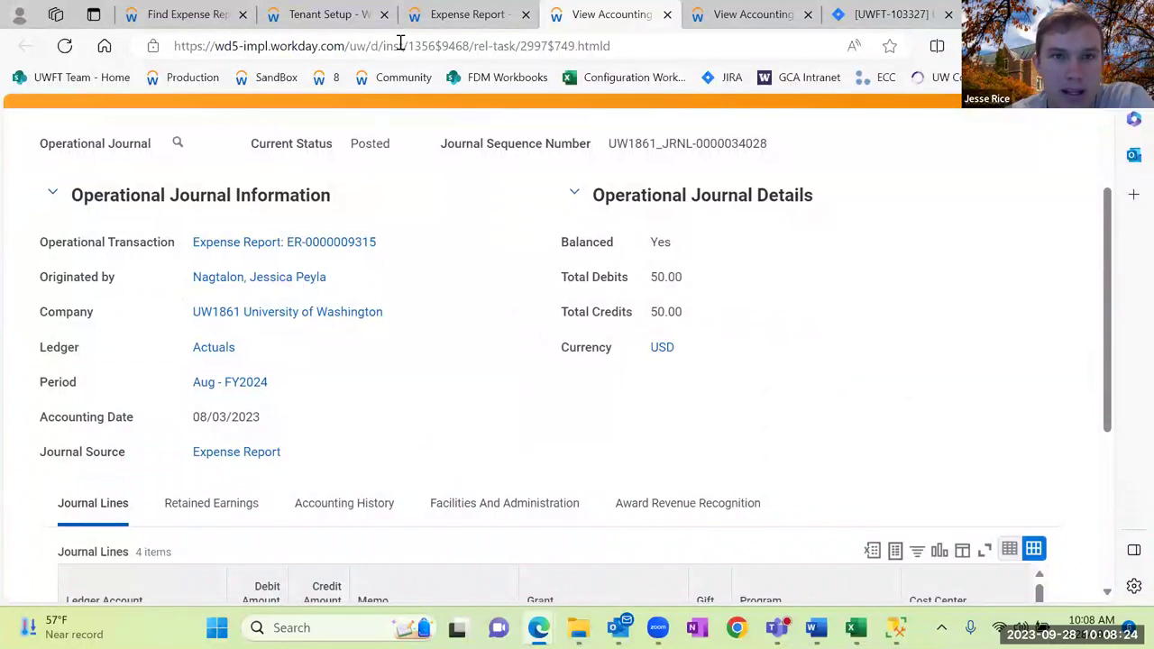
{"action": "left_click", "coordinate": [460, 14]}
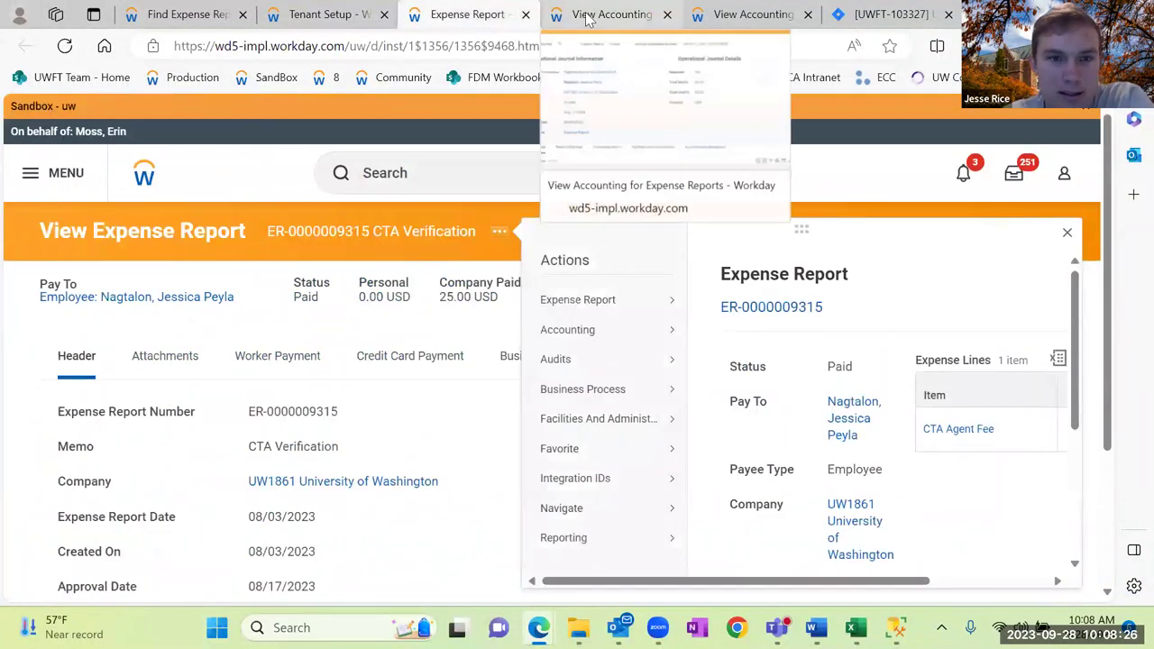
{"action": "left_click", "coordinate": [587, 20]}
{"action": "scroll", "coordinate": [465, 299], "scroll_direction": "down", "scroll_amount": 2}
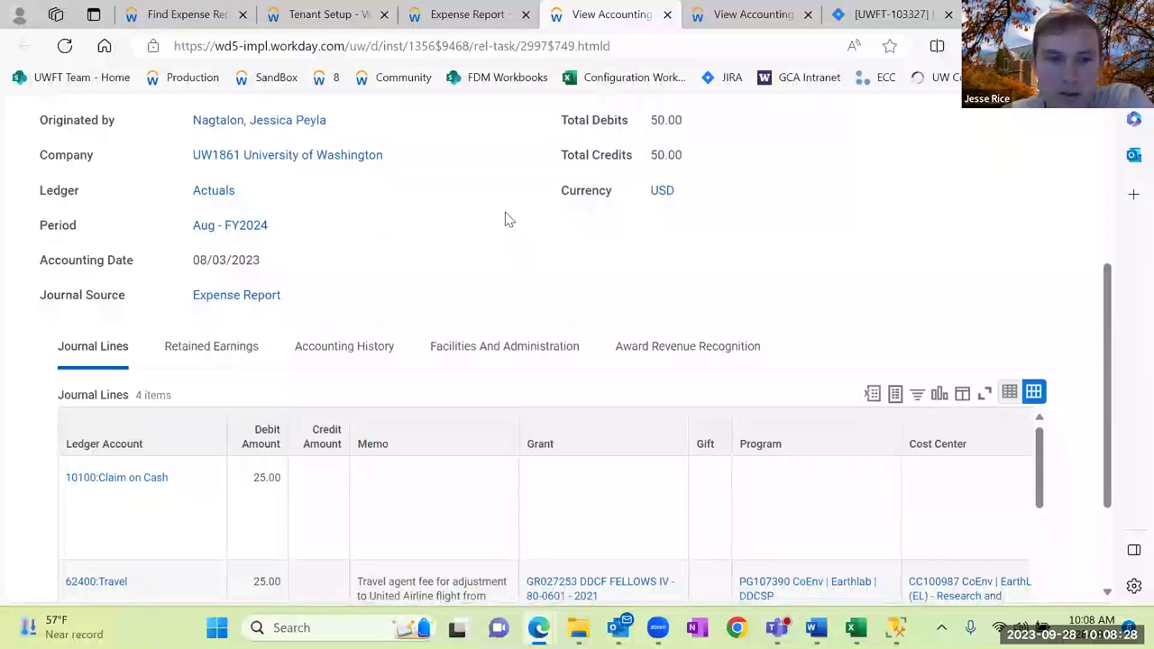
{"action": "scroll", "coordinate": [500, 213], "scroll_direction": "down", "scroll_amount": 2}
{"action": "left_click_drag", "start_coordinate": [196, 535], "coordinate": [905, 438]}
{"action": "left_click", "coordinate": [917, 439]}
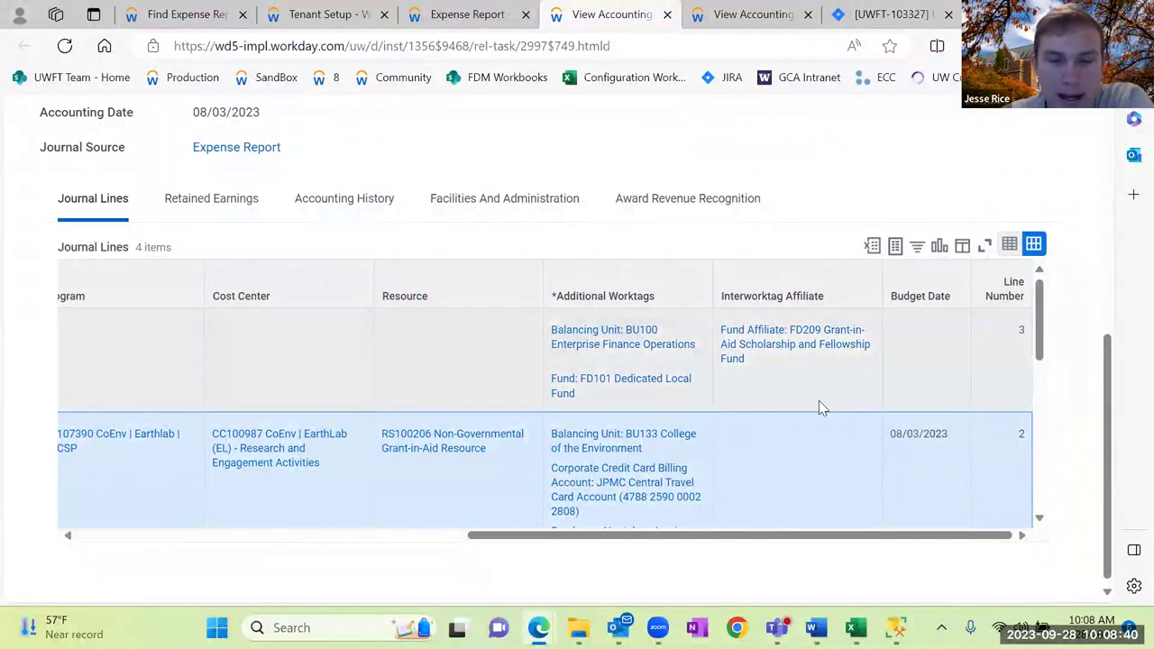
Go back to the expense report and check the header's Expense Report Date and the CTA Agent Fee line's Expense Date.
{"action": "left_click", "coordinate": [467, 15]}
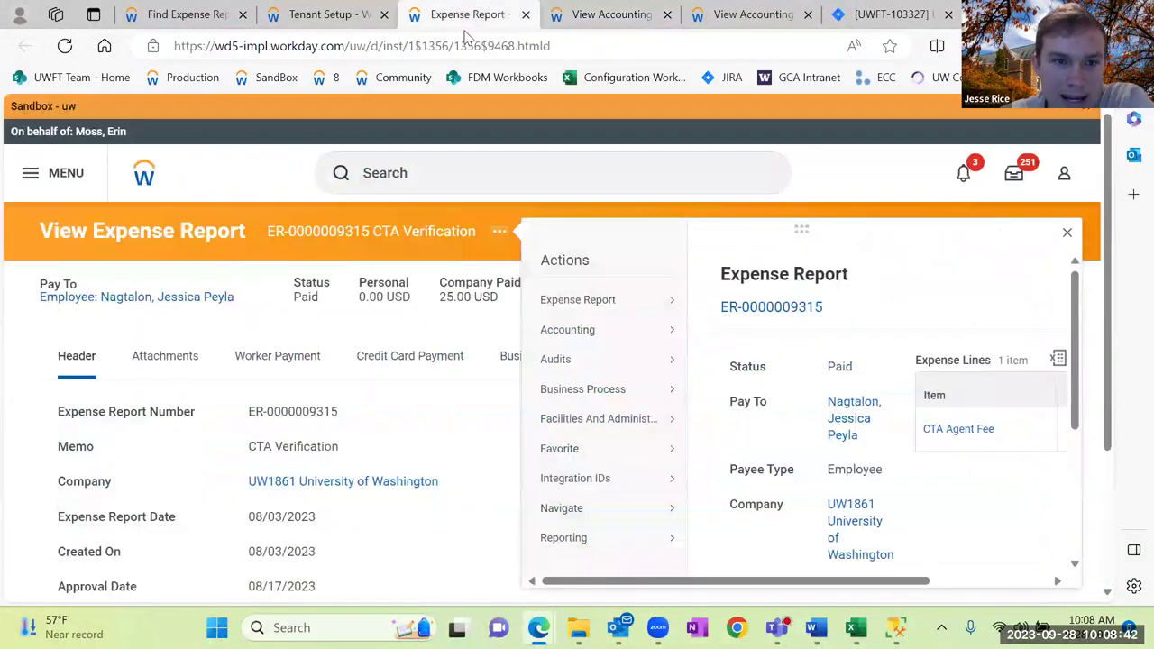
{"action": "scroll", "coordinate": [393, 406], "scroll_direction": "down", "scroll_amount": 2}
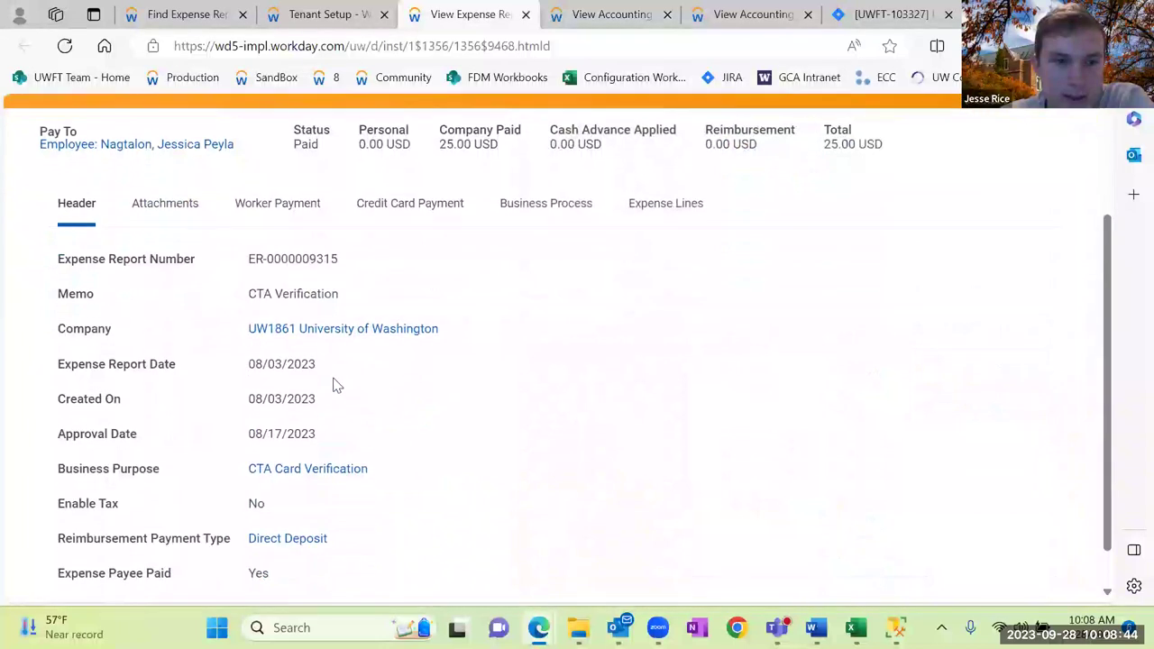
{"action": "triple_click", "coordinate": [307, 366]}
{"action": "left_click", "coordinate": [502, 381]}
{"action": "left_click", "coordinate": [685, 216]}
{"action": "scroll", "coordinate": [412, 375], "scroll_direction": "down", "scroll_amount": 2}
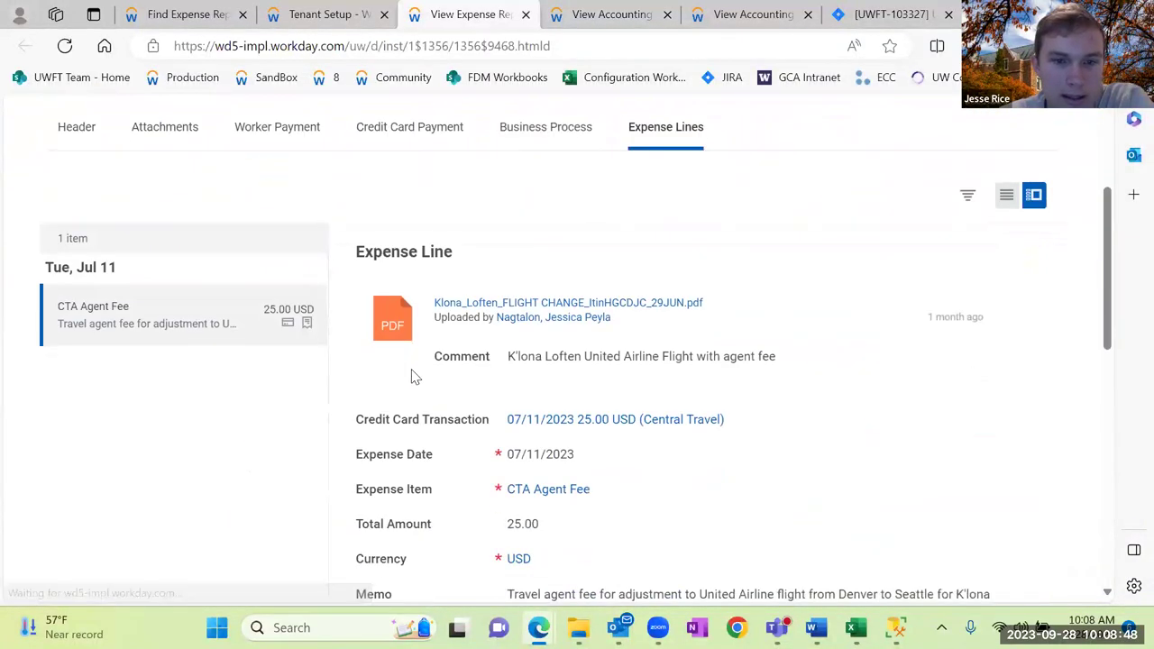
{"action": "left_click_drag", "start_coordinate": [582, 379], "coordinate": [537, 382]}
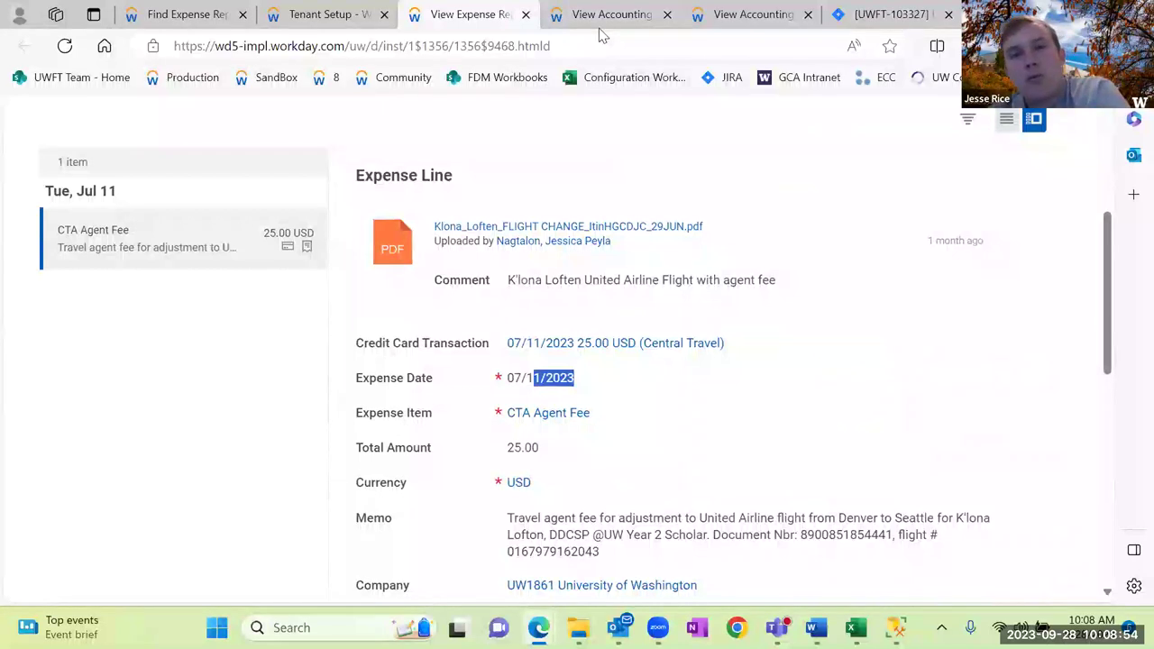
Switch to the accounting journal and highlight the Budget Date on journal line 2.
{"action": "mouse_move", "coordinate": [599, 22]}
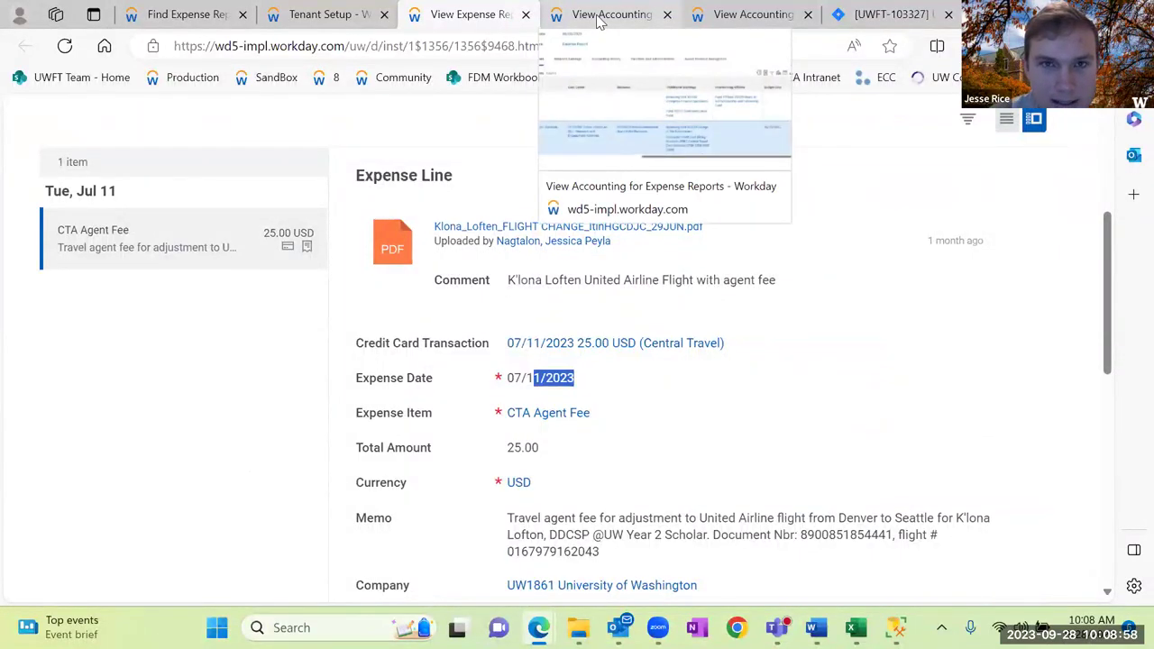
{"action": "left_click", "coordinate": [599, 22]}
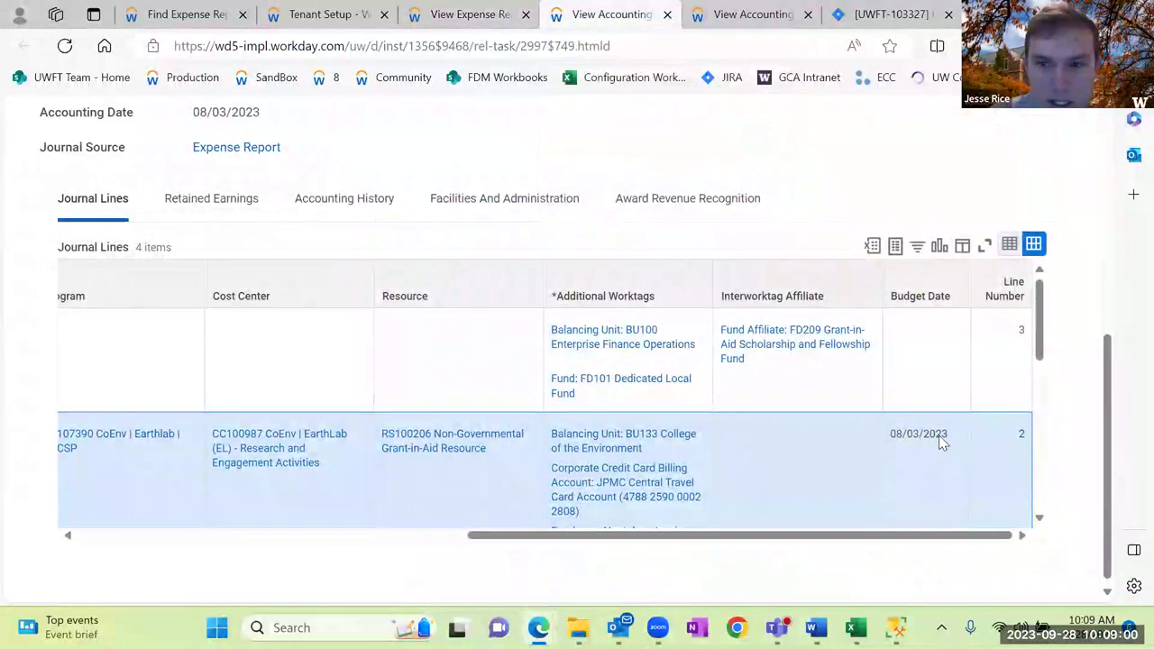
{"action": "left_click_drag", "start_coordinate": [946, 435], "coordinate": [896, 439]}
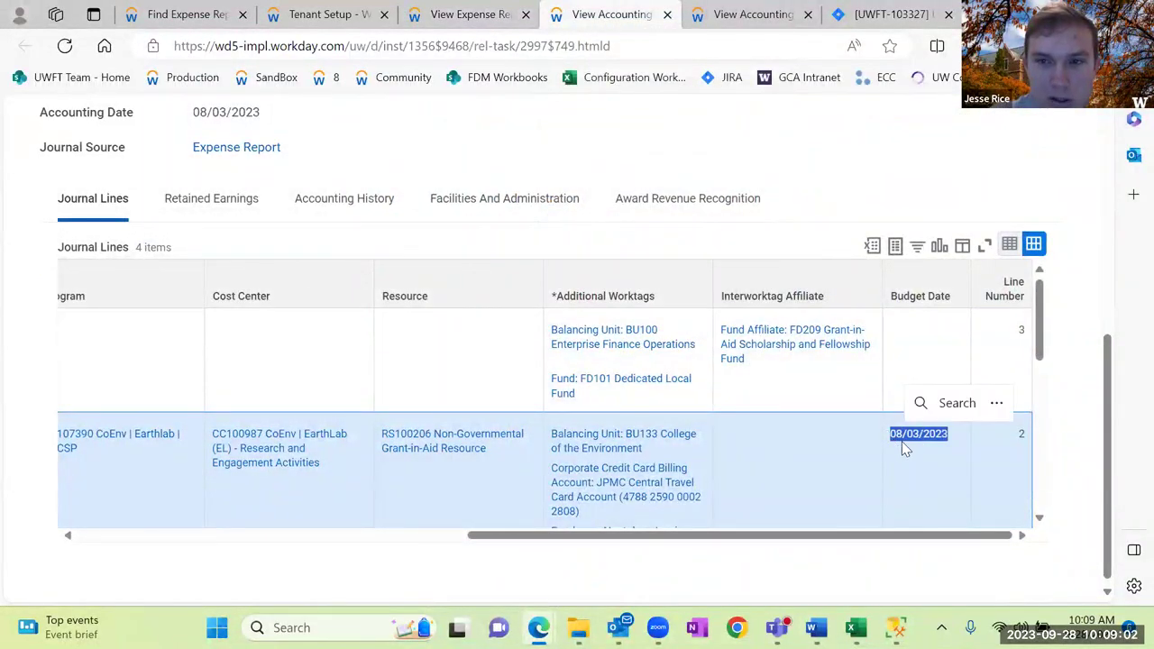
{"action": "key", "text": "ctrl+c"}
{"action": "left_click", "coordinate": [911, 438]}
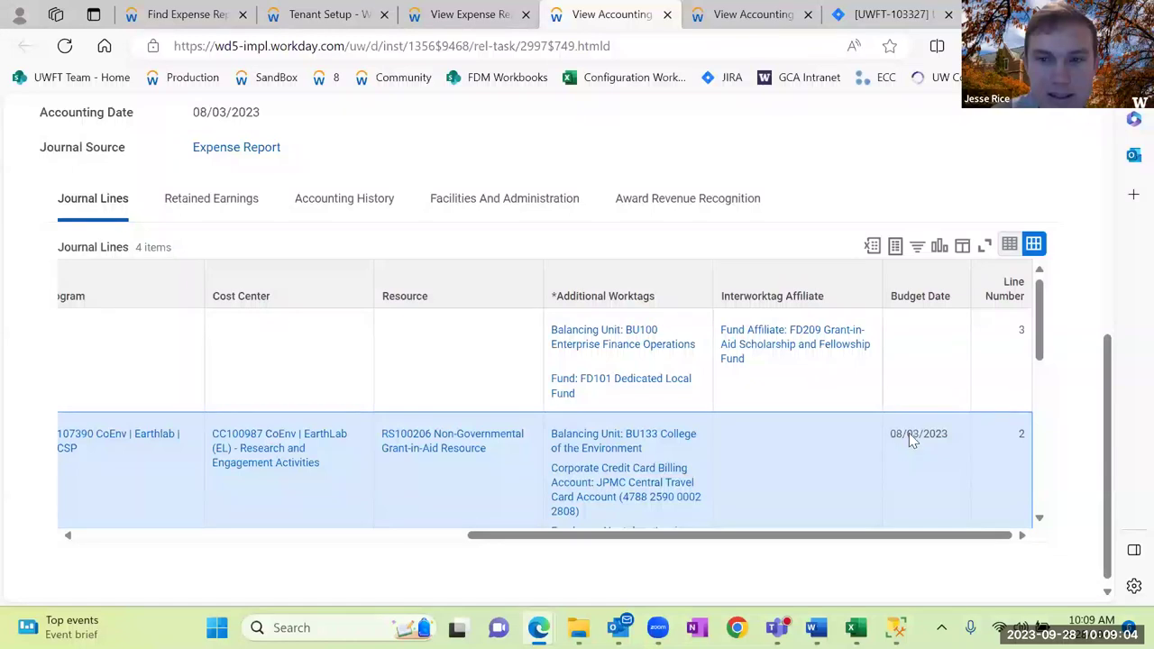
Switch back to the expense report and highlight the Expense Date on the CTA Agent Fee line.
{"action": "left_click", "coordinate": [484, 21]}
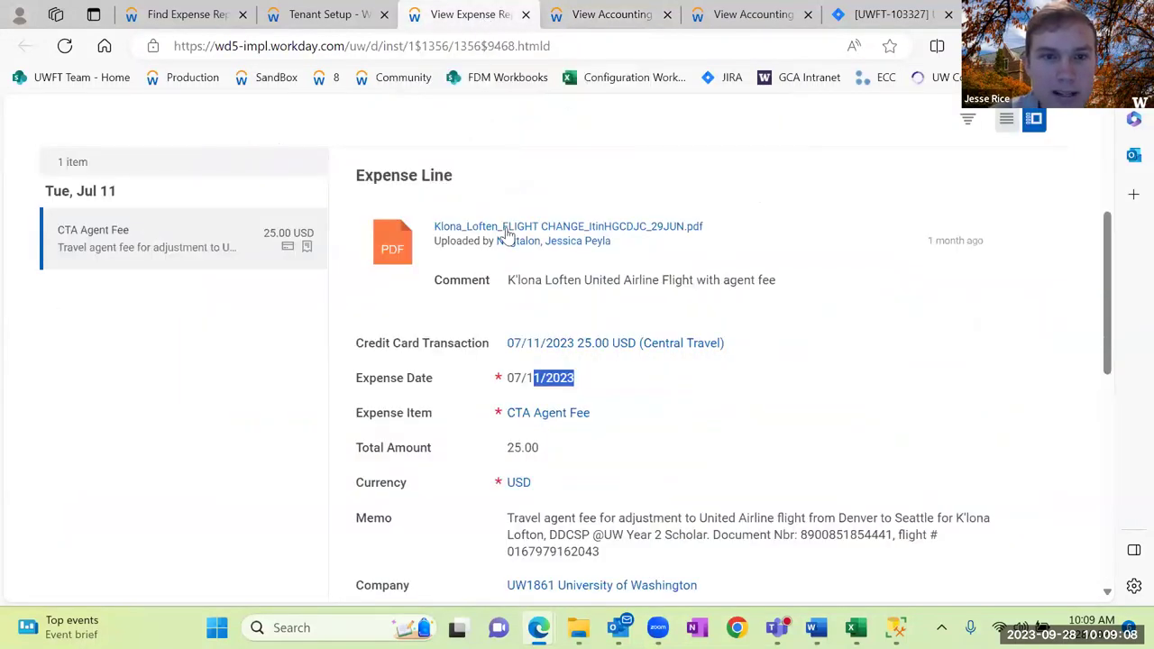
{"action": "scroll", "coordinate": [502, 283], "scroll_direction": "up", "scroll_amount": 1}
{"action": "left_click_drag", "start_coordinate": [537, 460], "coordinate": [510, 463]}
{"action": "left_click", "coordinate": [534, 463]}
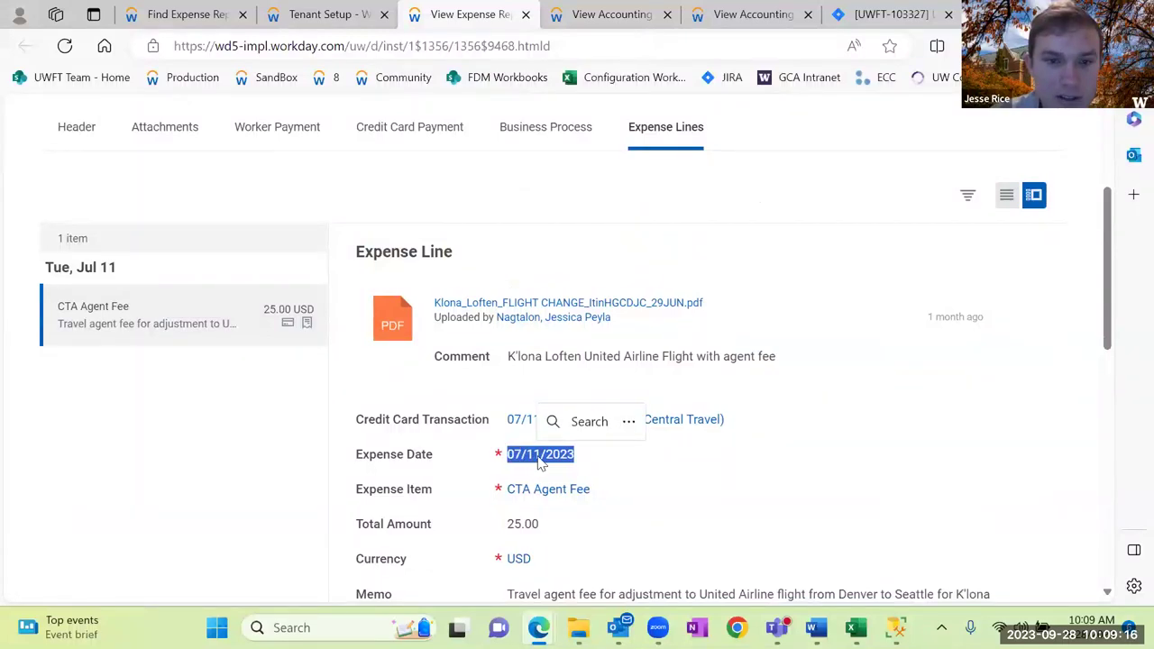
{"action": "left_click", "coordinate": [548, 464]}
{"action": "double_click", "coordinate": [562, 455]}
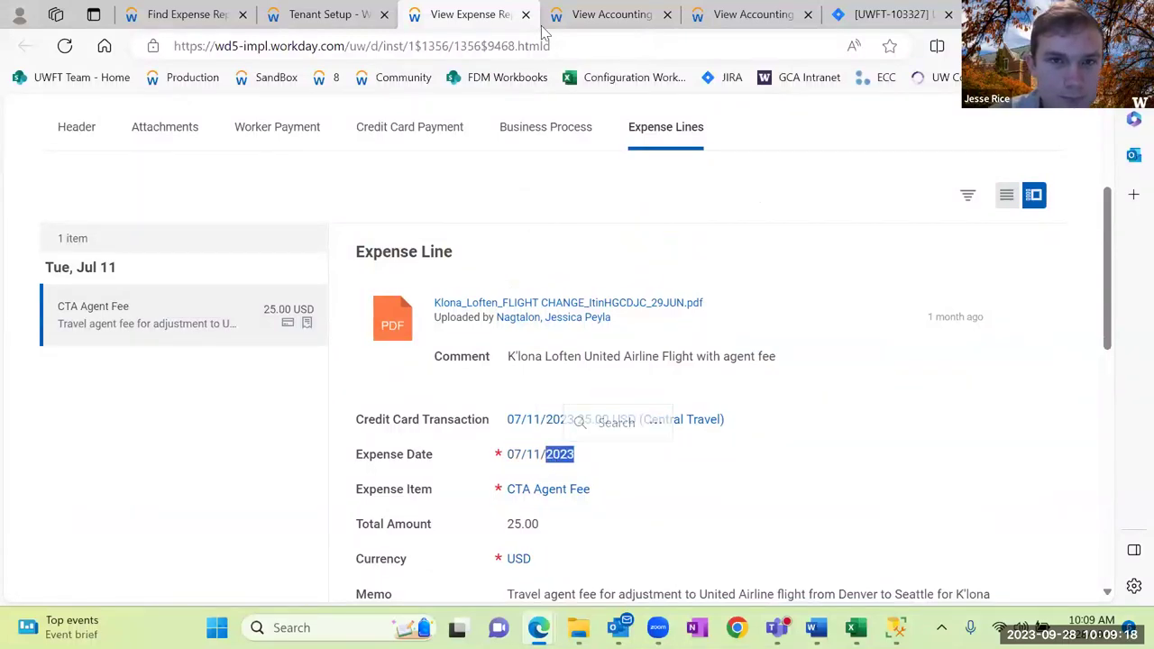
Compare the Expense Report Date in the report header with the Budget Date on line 2 of the accounting journal.
{"action": "left_click", "coordinate": [75, 147]}
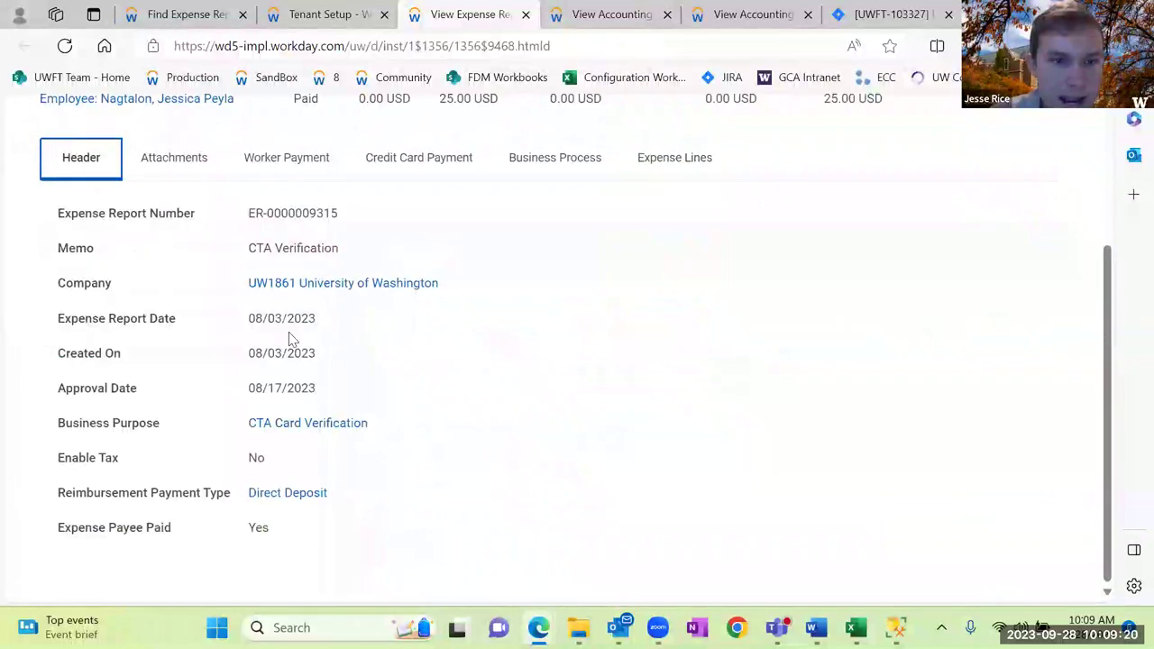
{"action": "left_click_drag", "start_coordinate": [316, 330], "coordinate": [247, 330]}
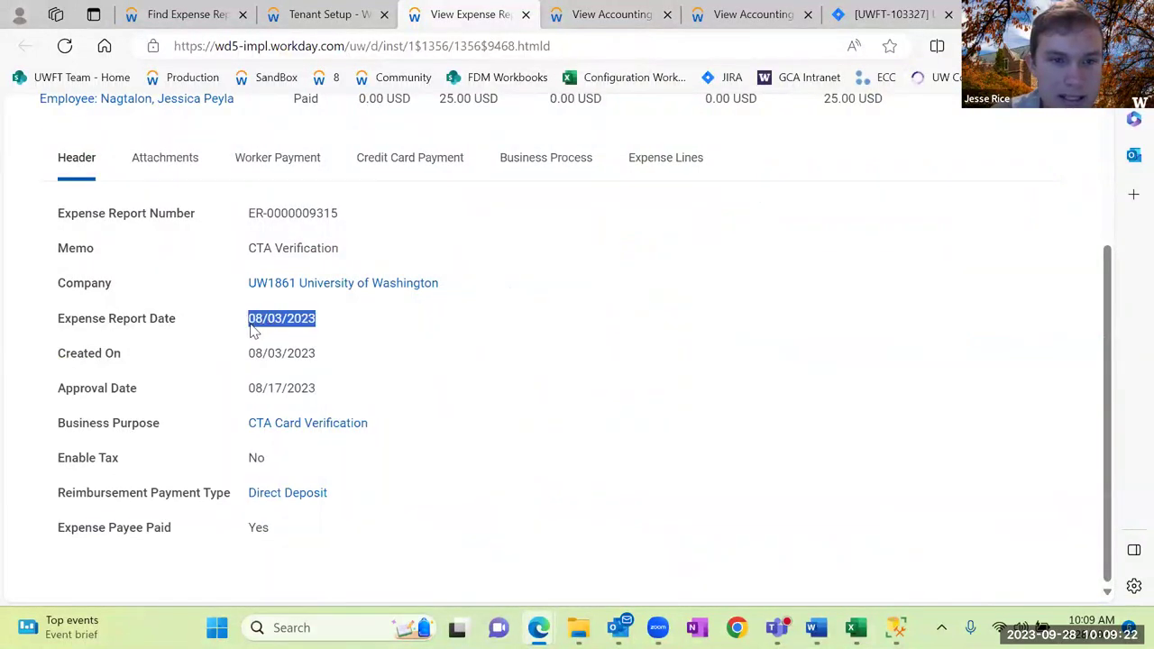
{"action": "left_click", "coordinate": [609, 16]}
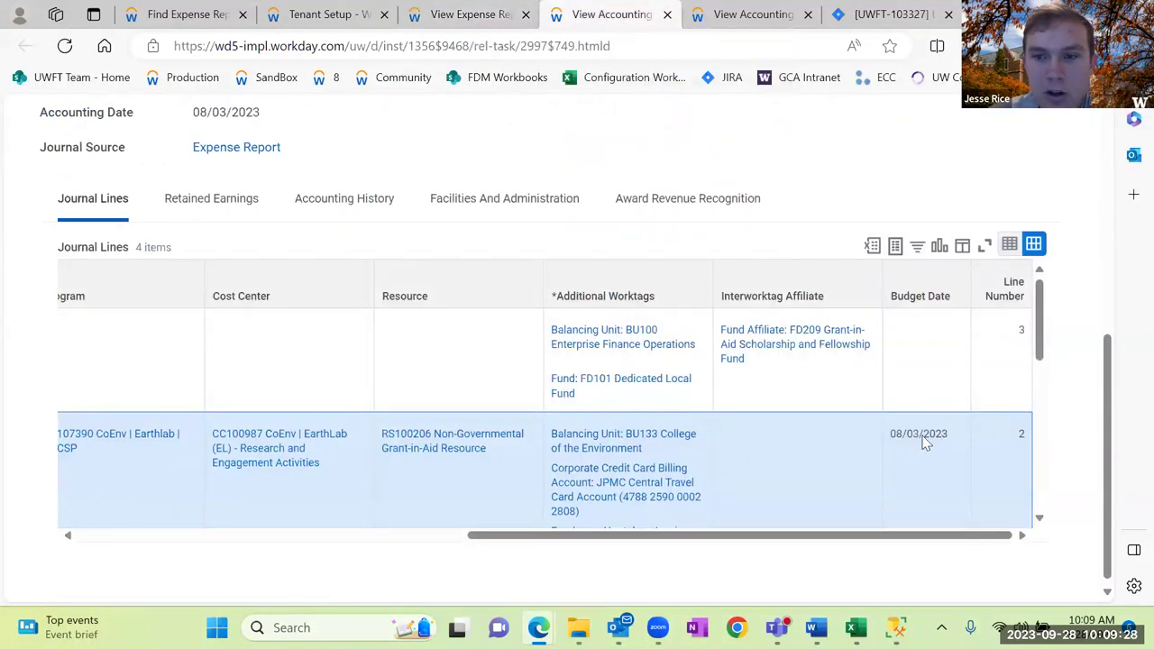
{"action": "left_click_drag", "start_coordinate": [924, 441], "coordinate": [892, 438]}
{"action": "left_click", "coordinate": [709, 122]}
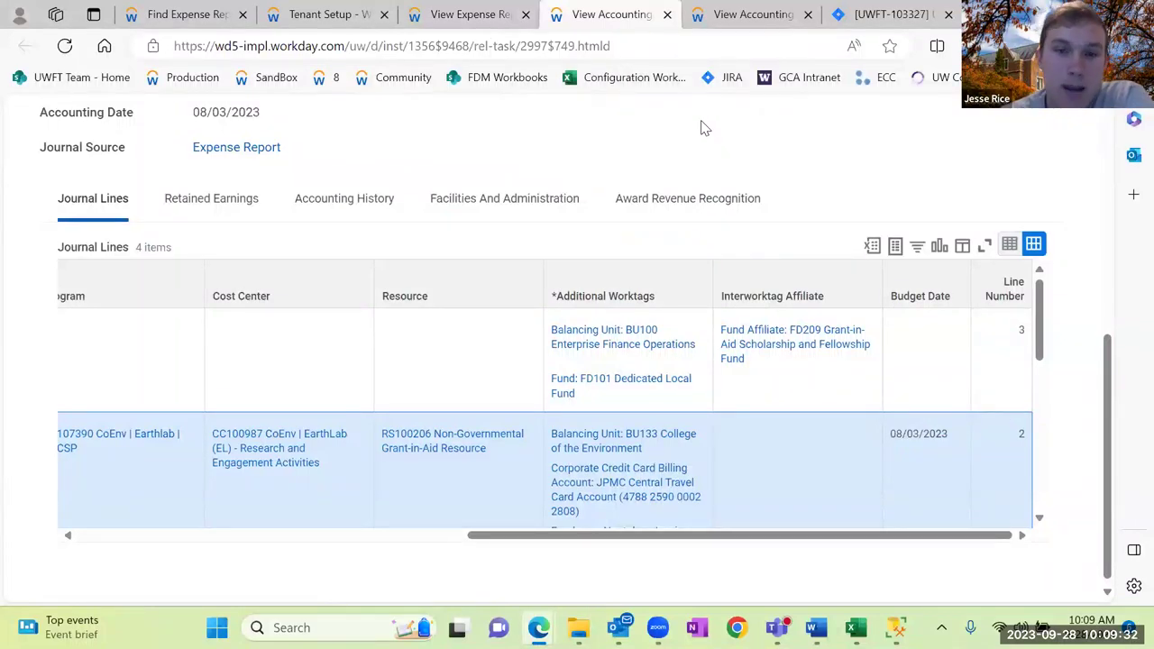
{"action": "left_click_drag", "start_coordinate": [948, 434], "coordinate": [893, 436]}
{"action": "left_click", "coordinate": [564, 135]}
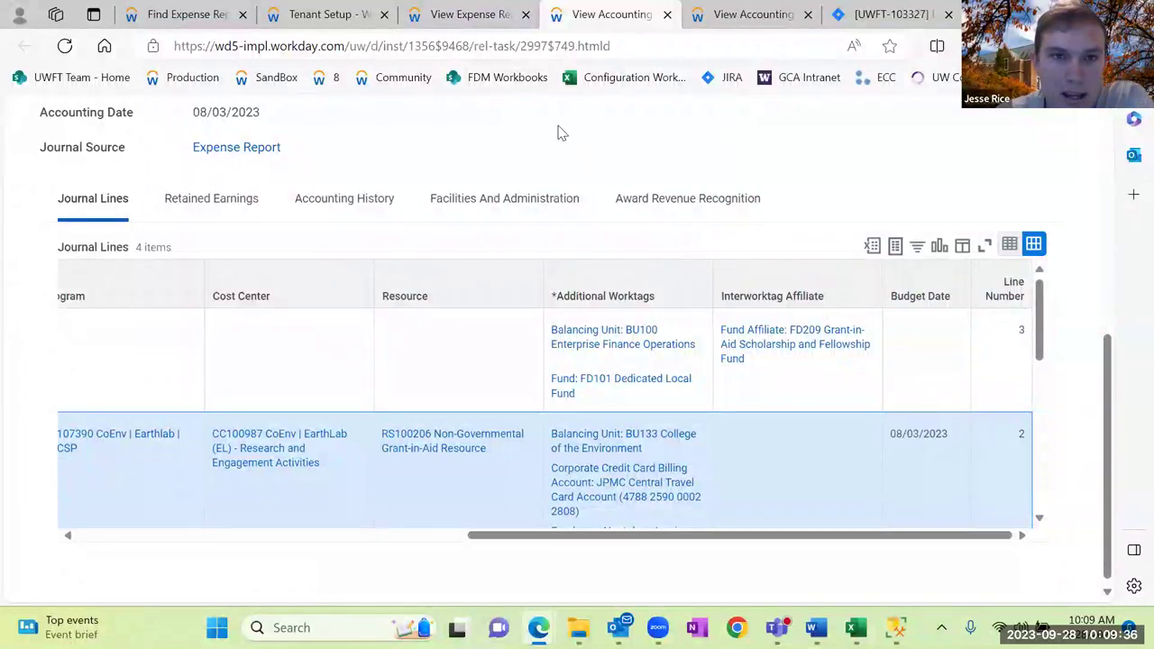
Return to the expense report and bring up the Expense Date in the CTA Agent Fee line's details.
{"action": "left_click", "coordinate": [478, 14]}
{"action": "scroll", "coordinate": [311, 394], "scroll_direction": "up", "scroll_amount": 1}
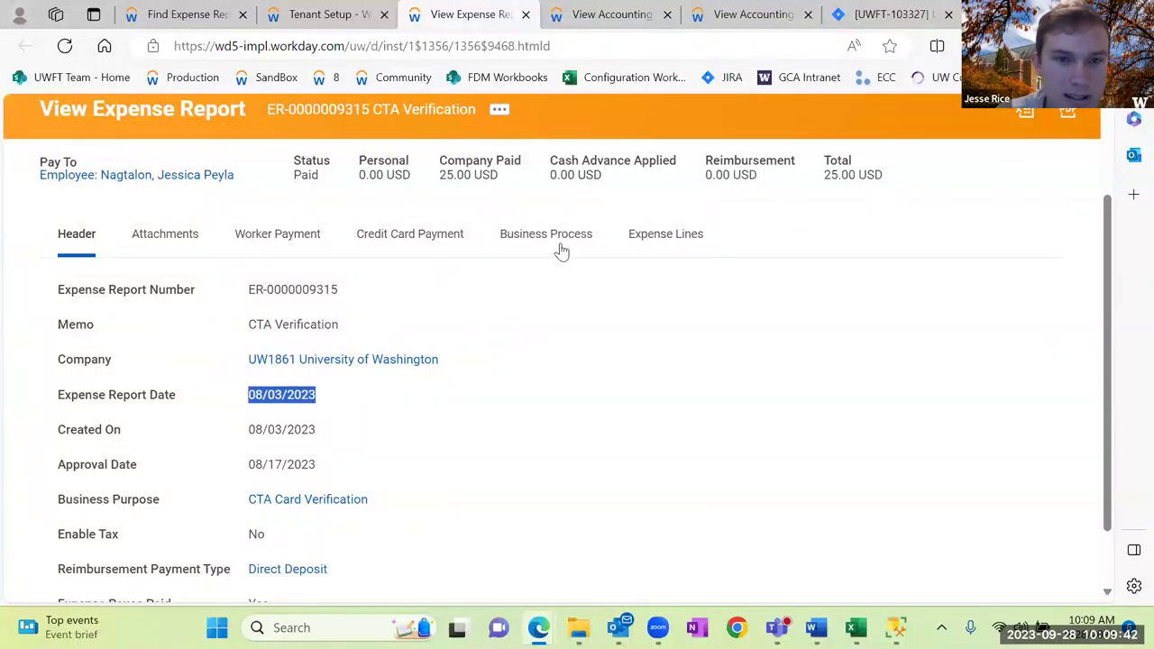
{"action": "left_click", "coordinate": [647, 241]}
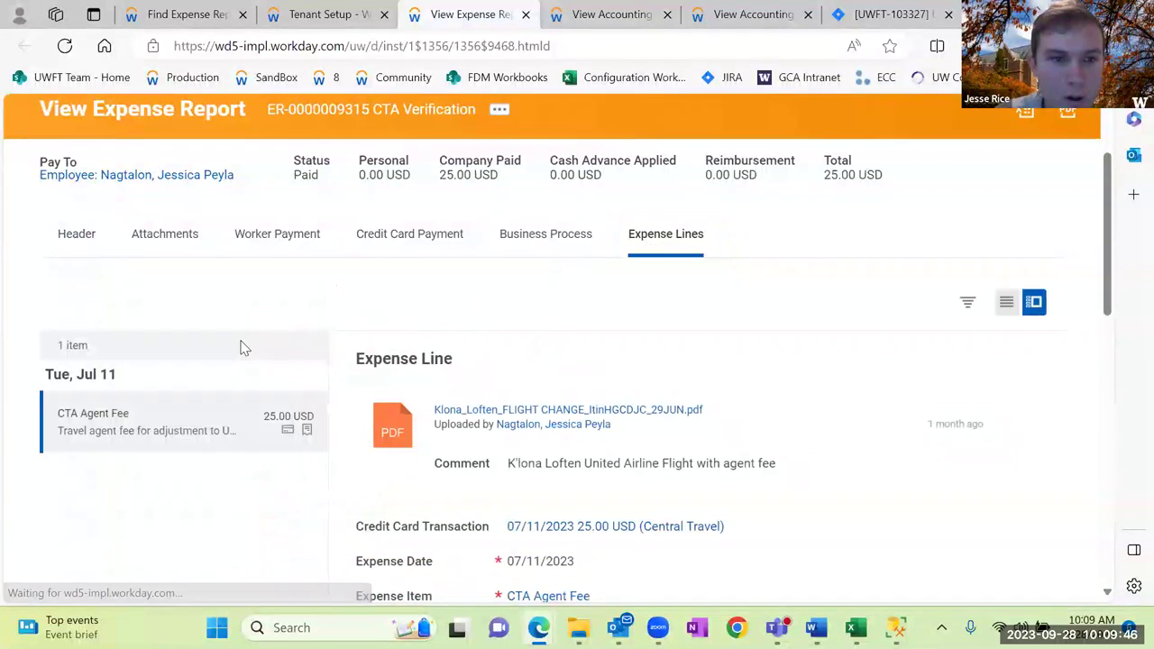
{"action": "scroll", "coordinate": [345, 405], "scroll_direction": "down", "scroll_amount": 3}
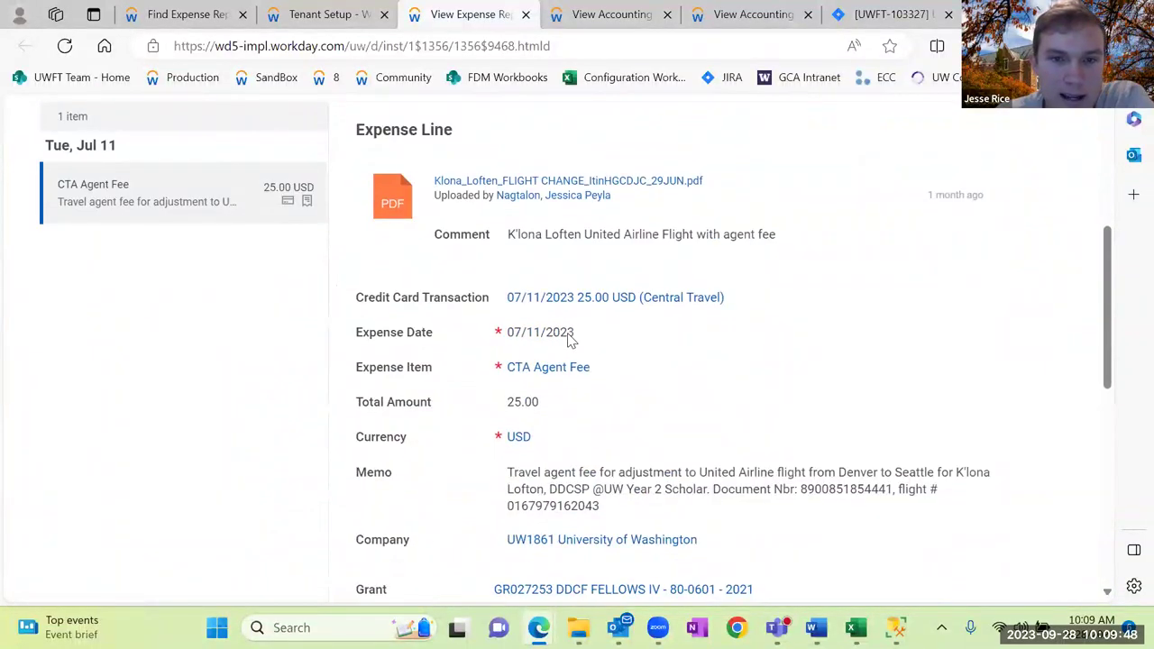
Highlight the Expense Date on the CTA Agent Fee line and copy the field label with its value.
{"action": "left_click_drag", "start_coordinate": [578, 335], "coordinate": [512, 342]}
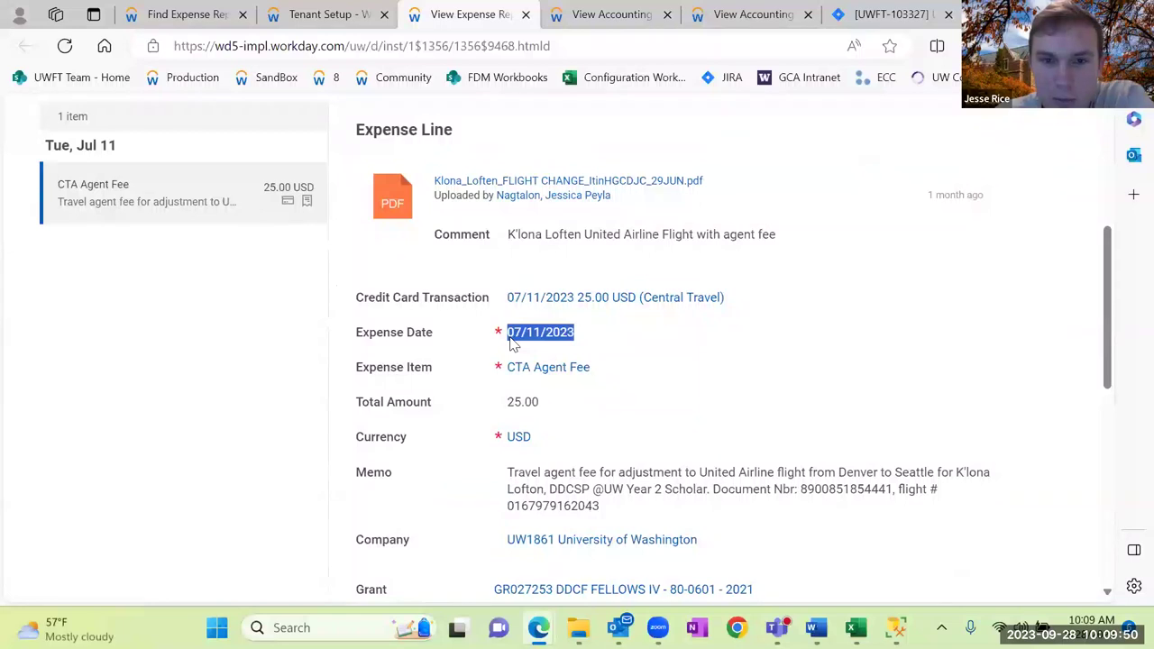
{"action": "left_click", "coordinate": [544, 350]}
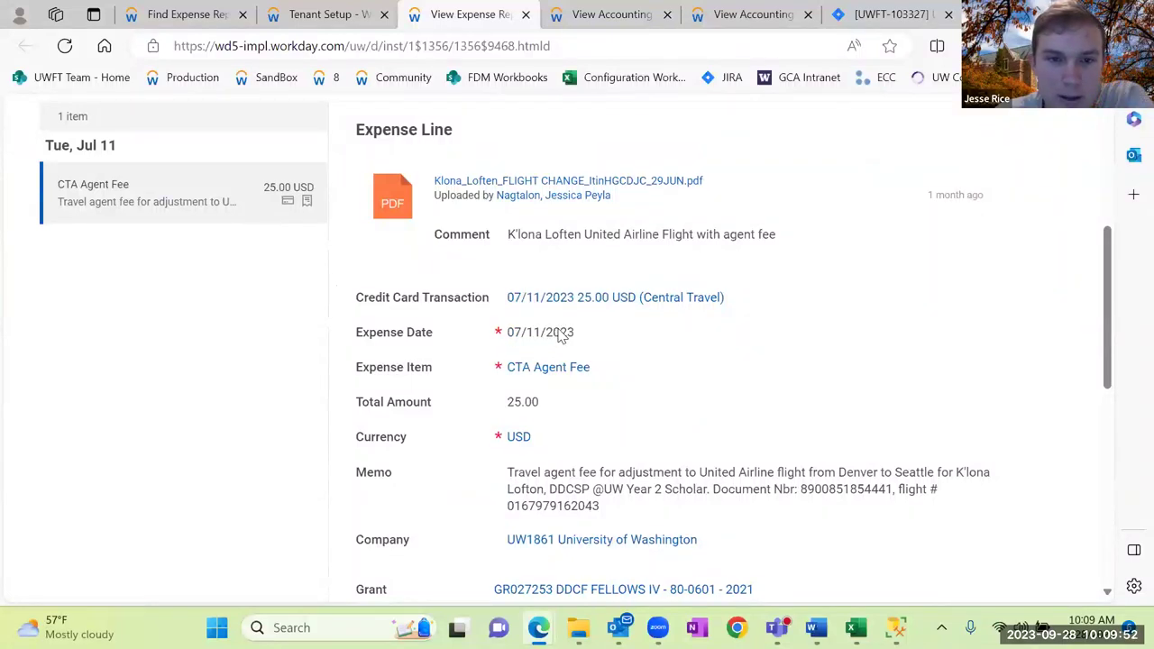
{"action": "left_click_drag", "start_coordinate": [356, 338], "coordinate": [399, 334]}
{"action": "left_click", "coordinate": [523, 353]}
{"action": "left_click_drag", "start_coordinate": [587, 337], "coordinate": [359, 338]}
{"action": "key", "text": "ctrl+c"}
Switch to the accounting journal and highlight the Budget Date on journal line 2.
{"action": "left_click", "coordinate": [611, 15]}
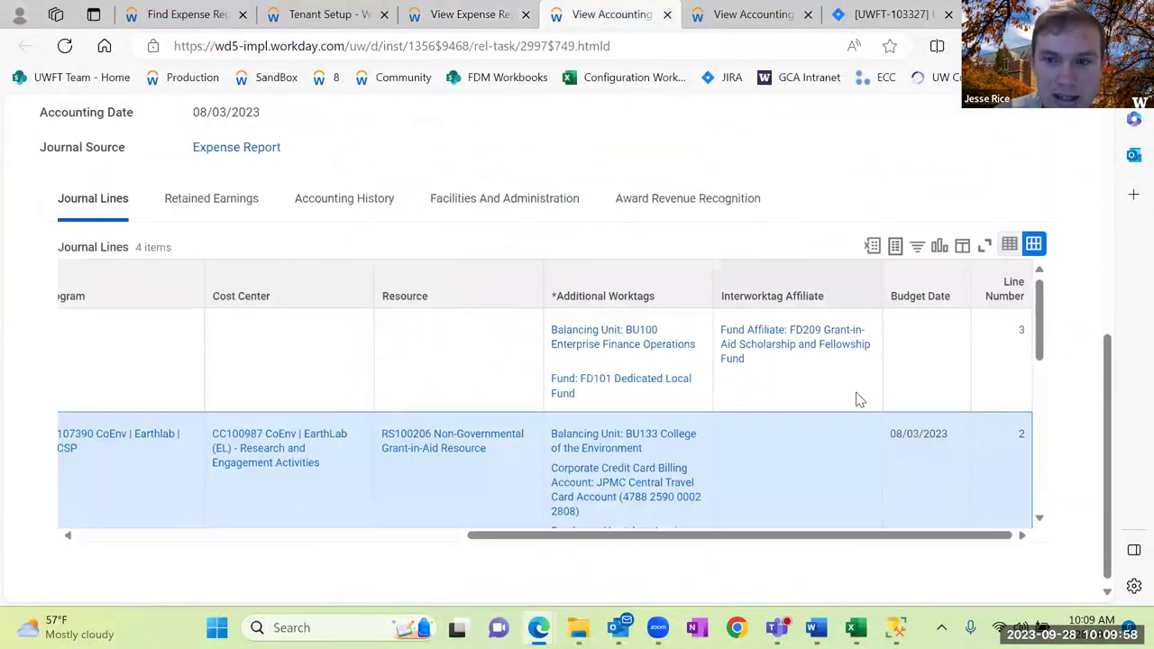
{"action": "scroll", "coordinate": [942, 379], "scroll_direction": "down", "scroll_amount": 2}
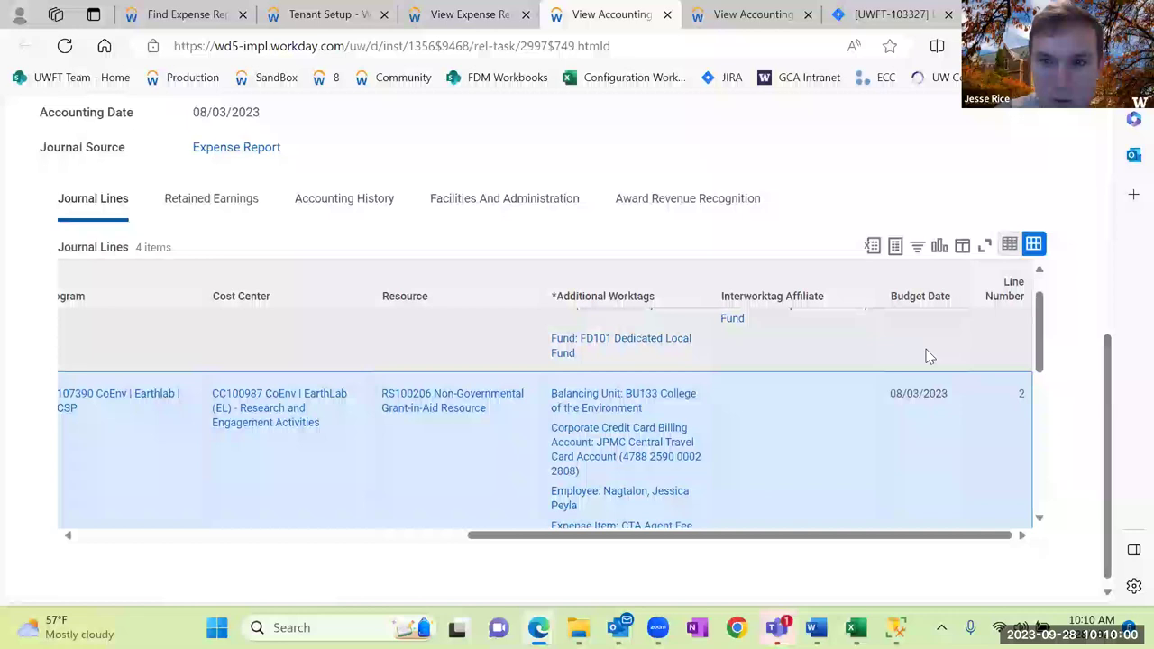
{"action": "left_click_drag", "start_coordinate": [942, 360], "coordinate": [892, 357]}
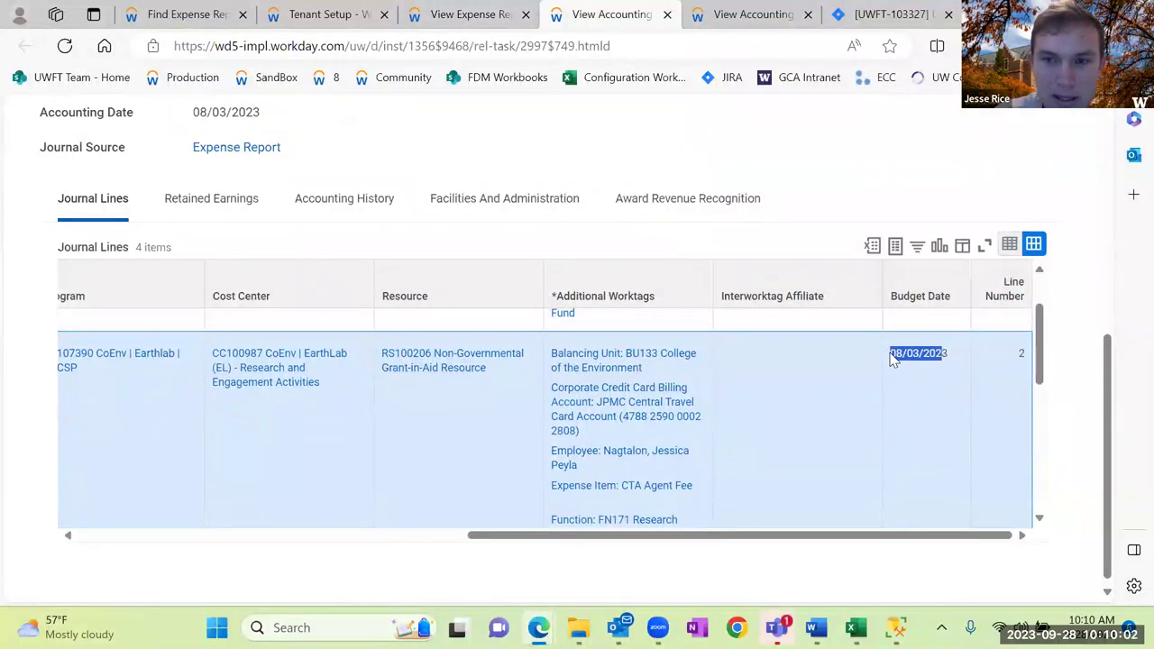
Return to the expense report and show its header details, including the Expense Report Date.
{"action": "left_click", "coordinate": [470, 14]}
{"action": "scroll", "coordinate": [172, 325], "scroll_direction": "up", "scroll_amount": 2}
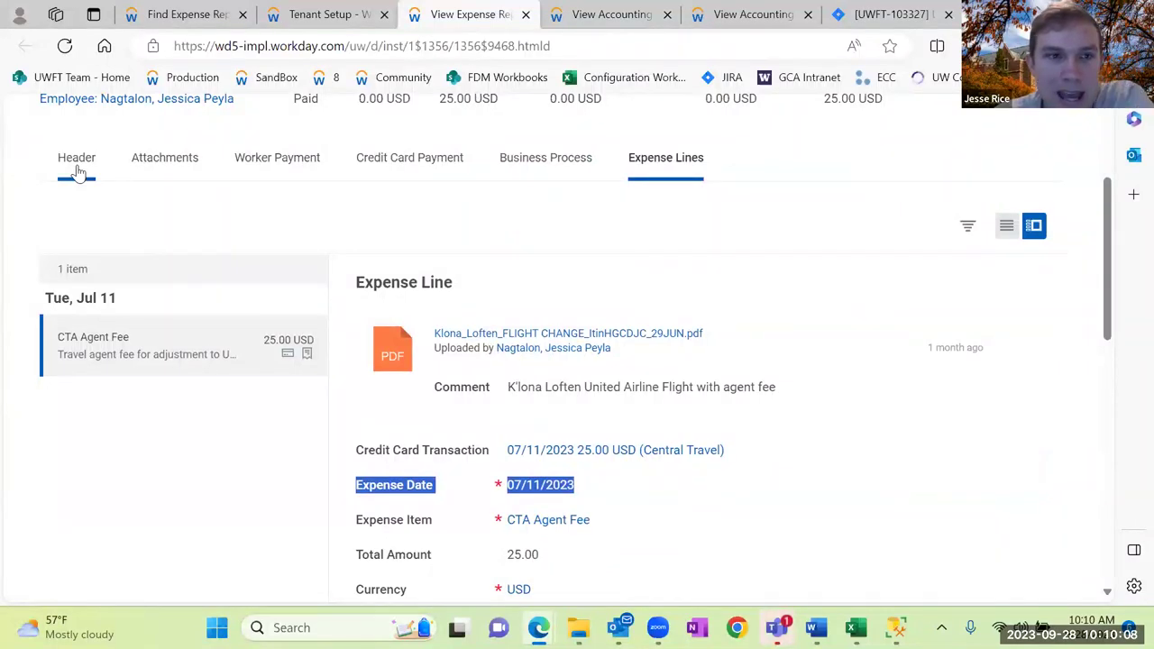
{"action": "scroll", "coordinate": [268, 257], "scroll_direction": "up", "scroll_amount": 1}
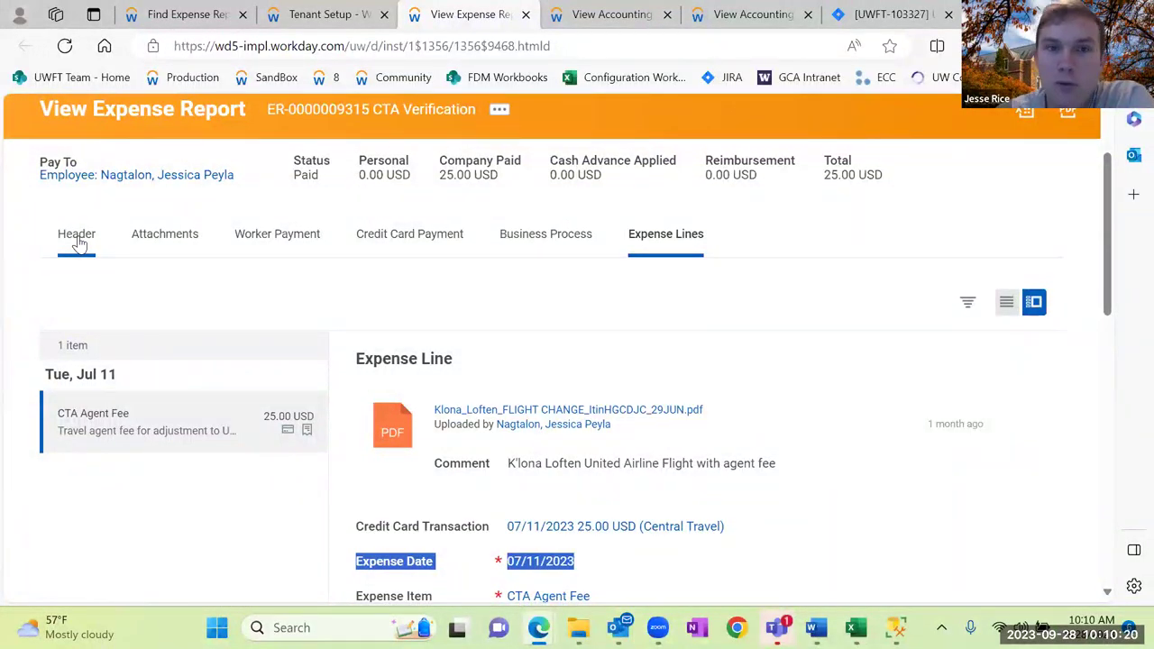
{"action": "left_click", "coordinate": [79, 243]}
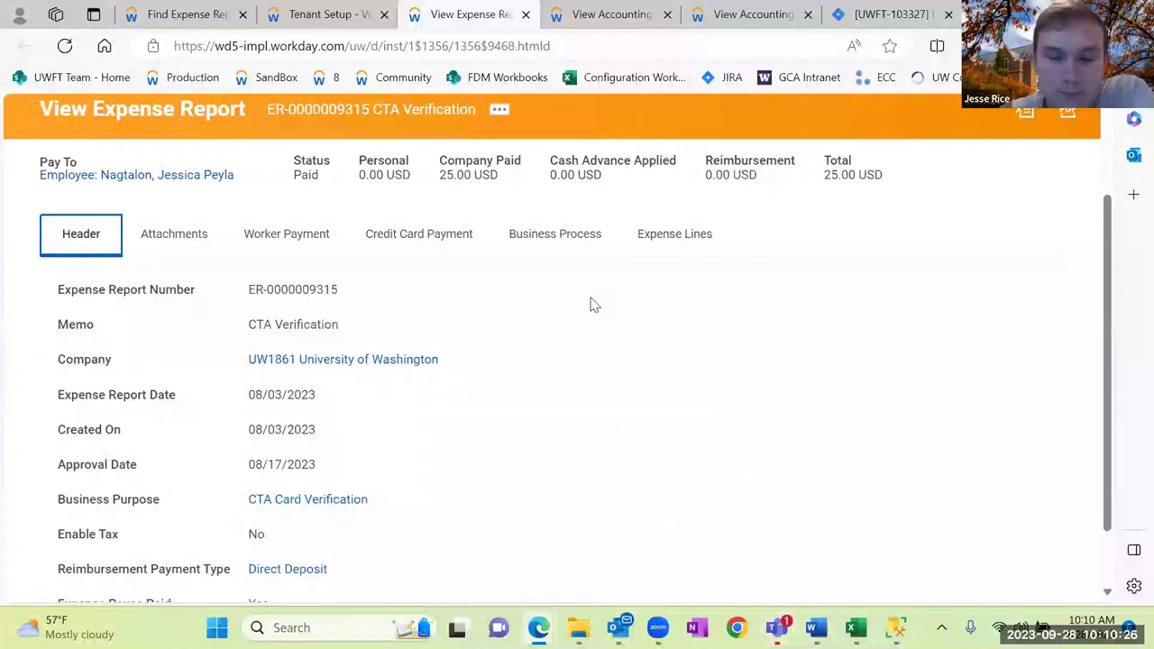
{"action": "scroll", "coordinate": [586, 310], "scroll_direction": "up", "scroll_amount": 1}
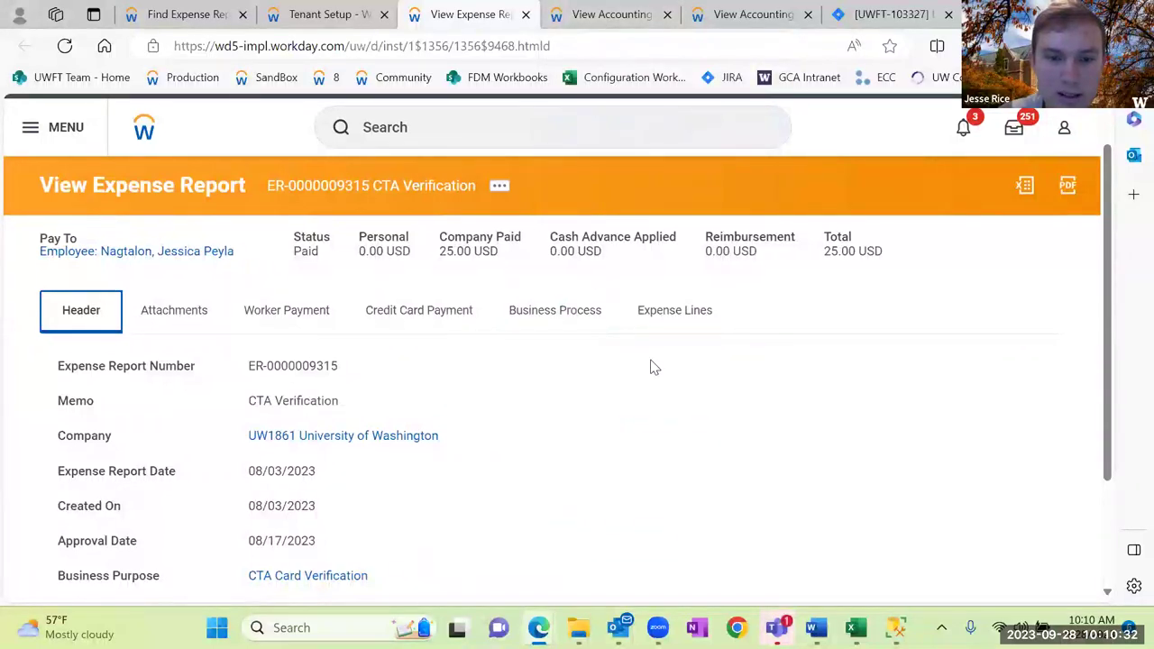
{"action": "left_click", "coordinate": [613, 540]}
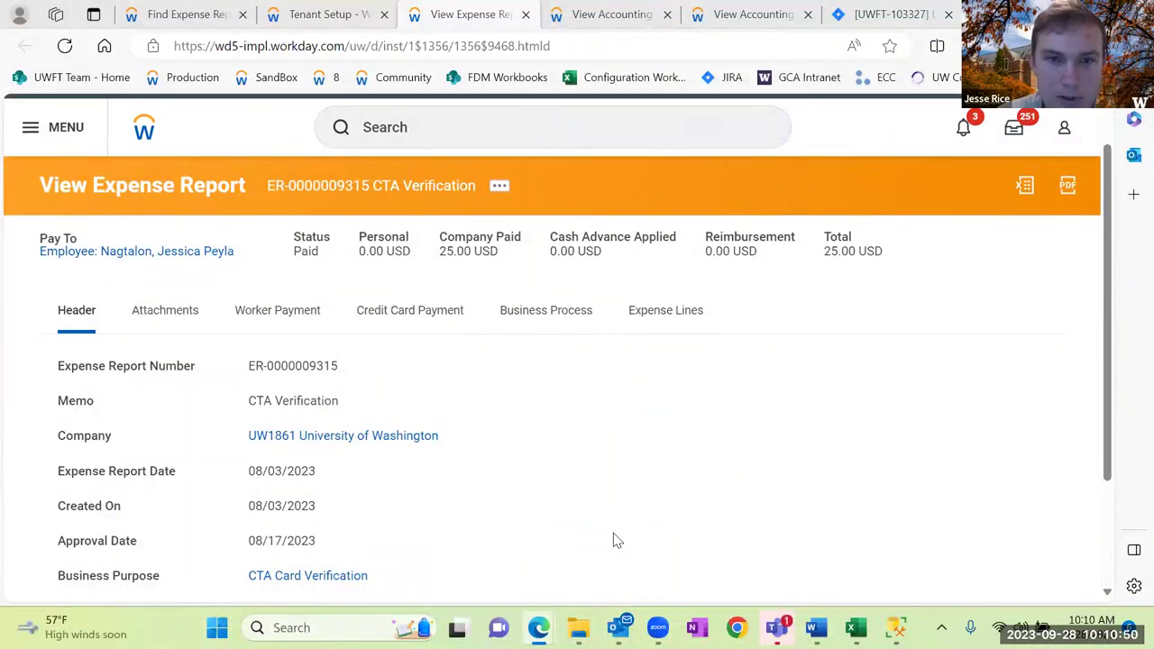
Reopen the expense lines and highlight the Grant charged on the CTA Agent Fee line.
{"action": "scroll", "coordinate": [510, 320], "scroll_direction": "down", "scroll_amount": 1}
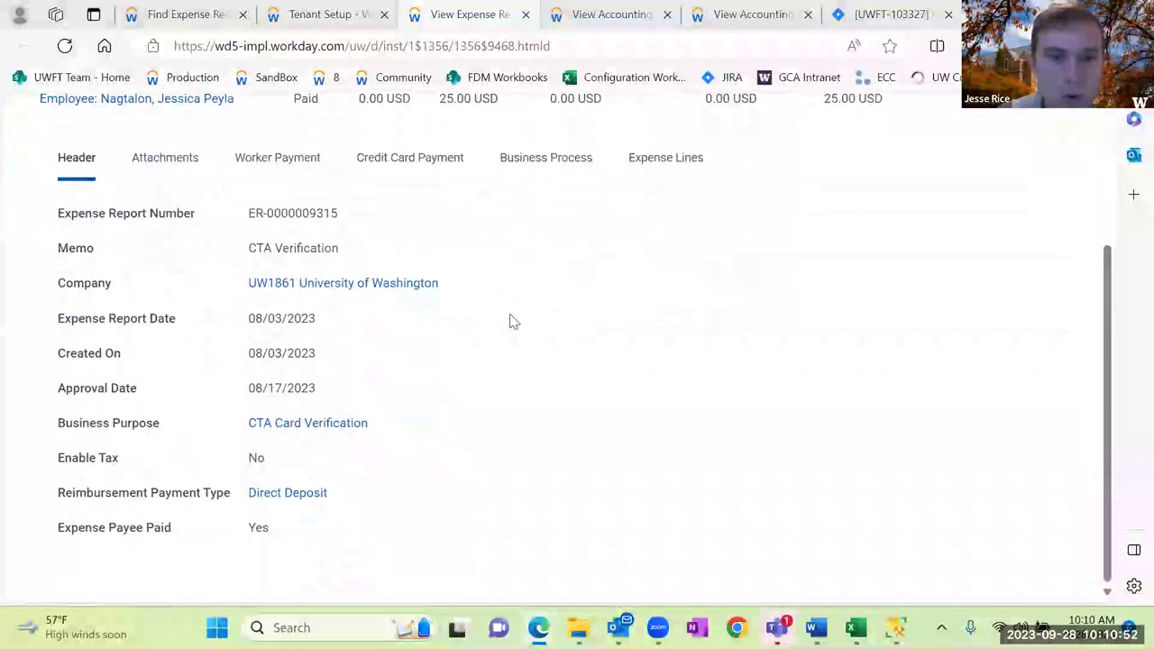
{"action": "scroll", "coordinate": [510, 320], "scroll_direction": "up", "scroll_amount": 1}
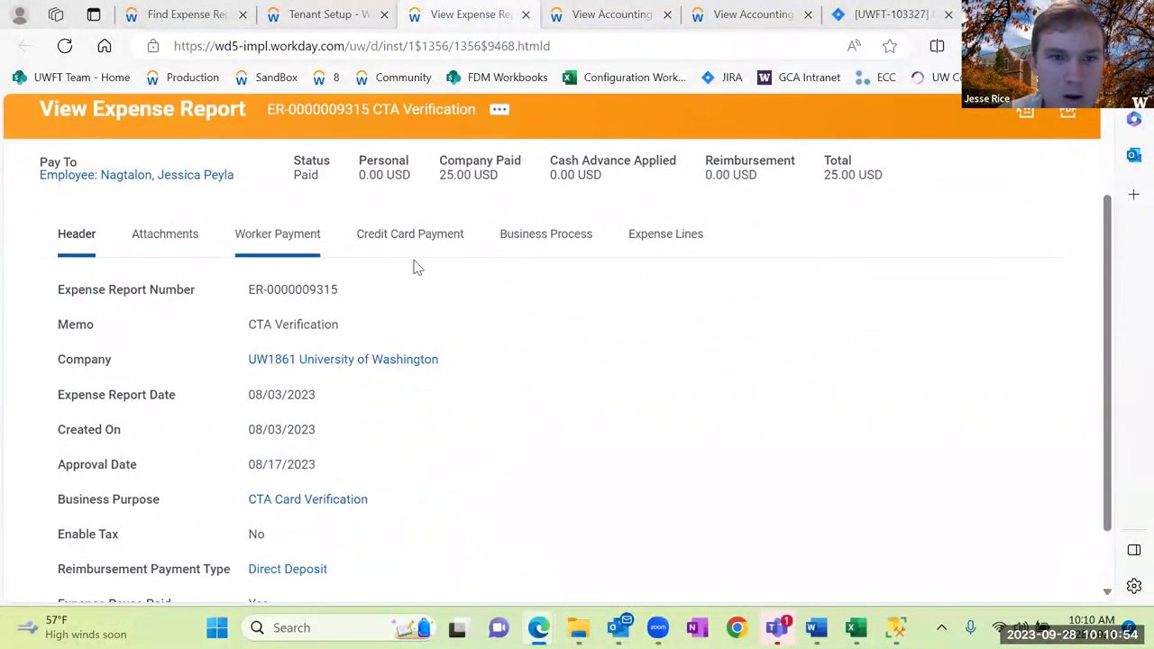
{"action": "left_click", "coordinate": [651, 249]}
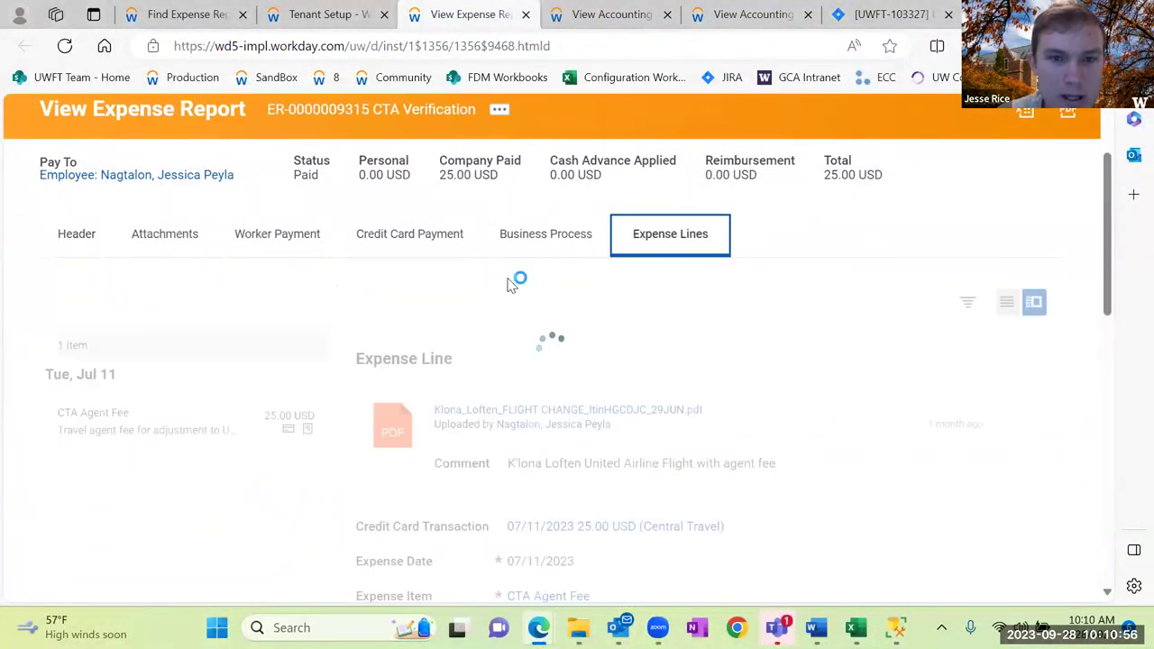
{"action": "scroll", "coordinate": [571, 314], "scroll_direction": "down", "scroll_amount": 3}
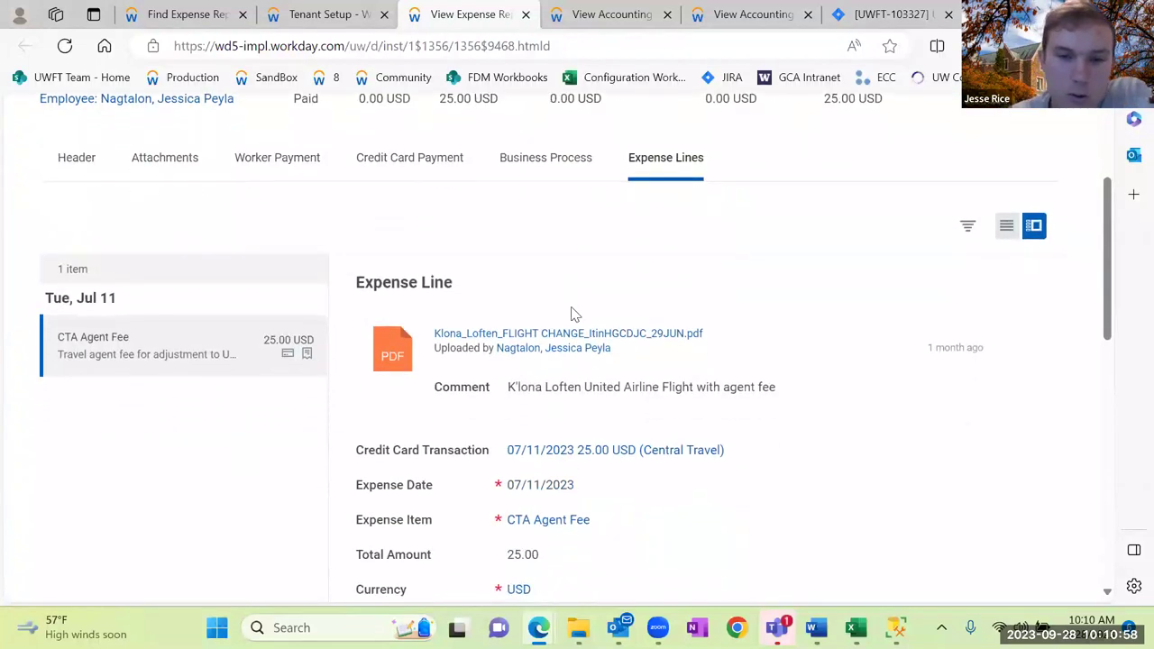
{"action": "scroll", "coordinate": [435, 335], "scroll_direction": "up", "scroll_amount": 2}
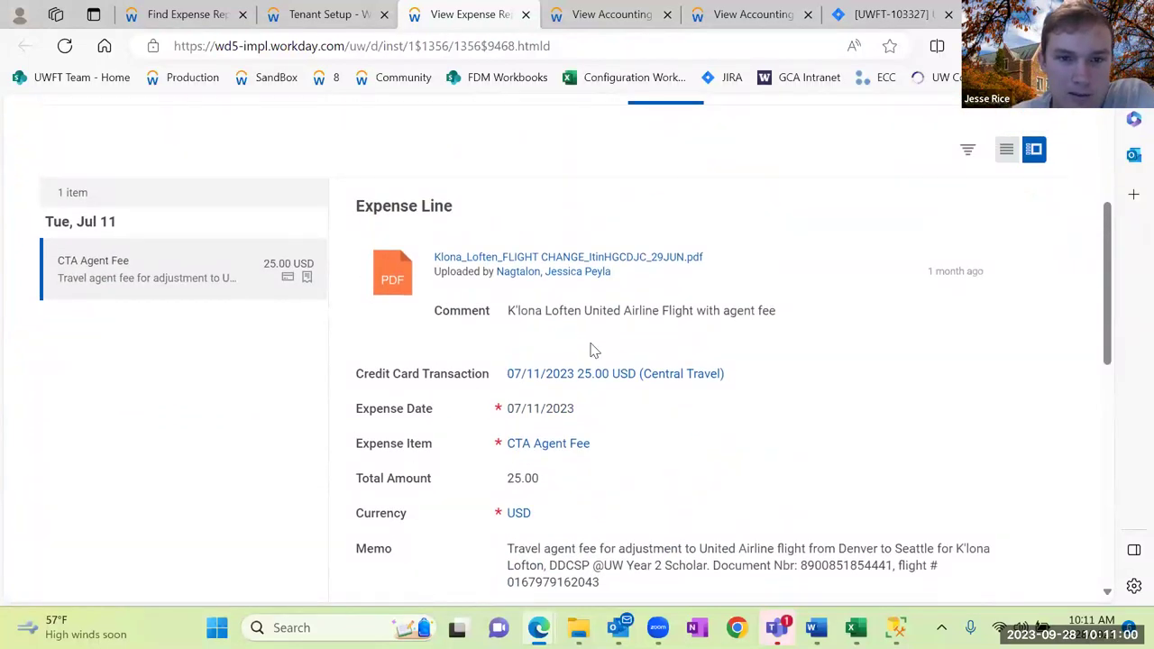
{"action": "scroll", "coordinate": [589, 348], "scroll_direction": "down", "scroll_amount": 2}
{"action": "scroll", "coordinate": [649, 298], "scroll_direction": "down", "scroll_amount": 3}
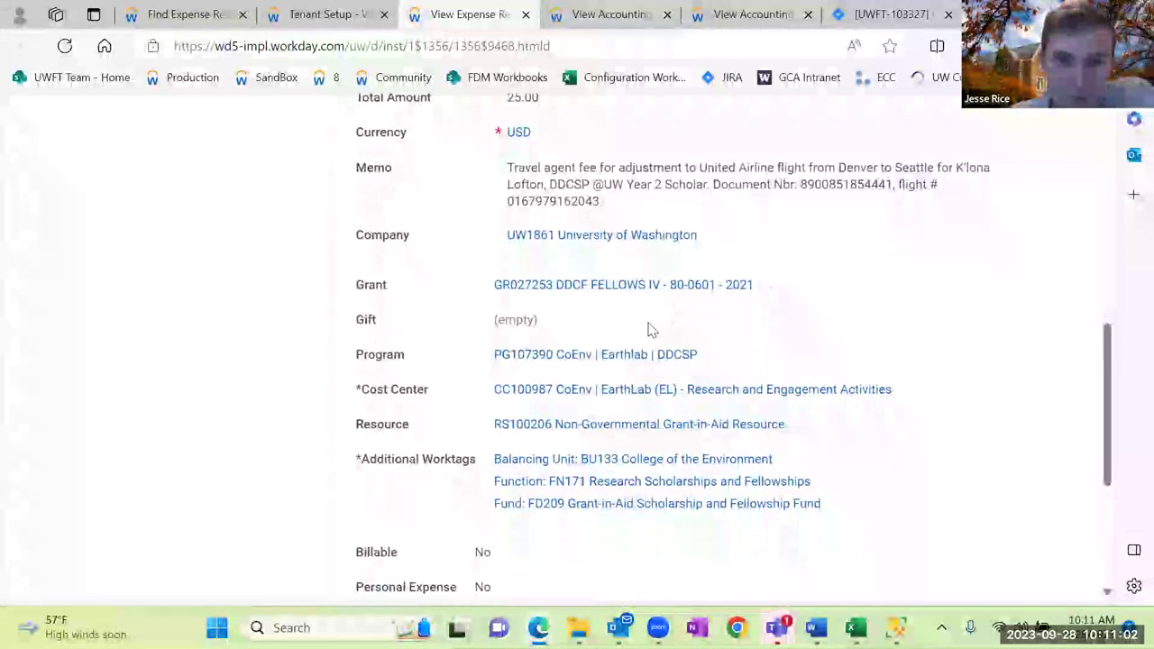
{"action": "left_click_drag", "start_coordinate": [491, 285], "coordinate": [726, 286]}
{"action": "left_click", "coordinate": [783, 330]}
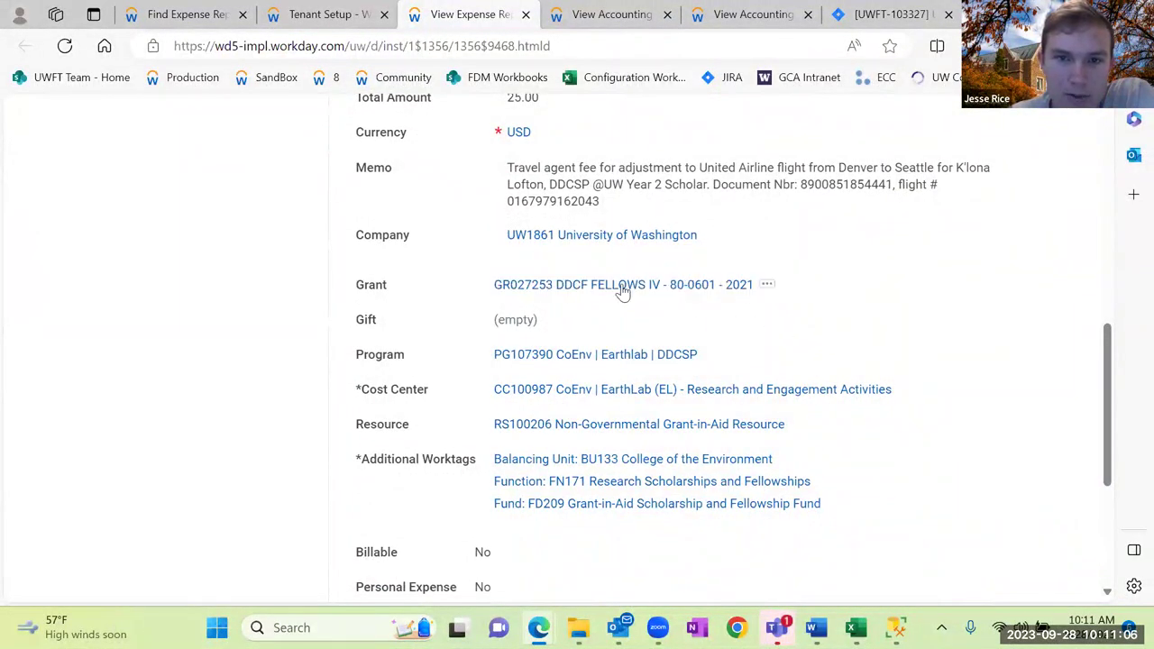
Open the line's grant in a new tab and go to the DDCF FELLOWS IV award through the grant's usages.
{"action": "right_click", "coordinate": [605, 289]}
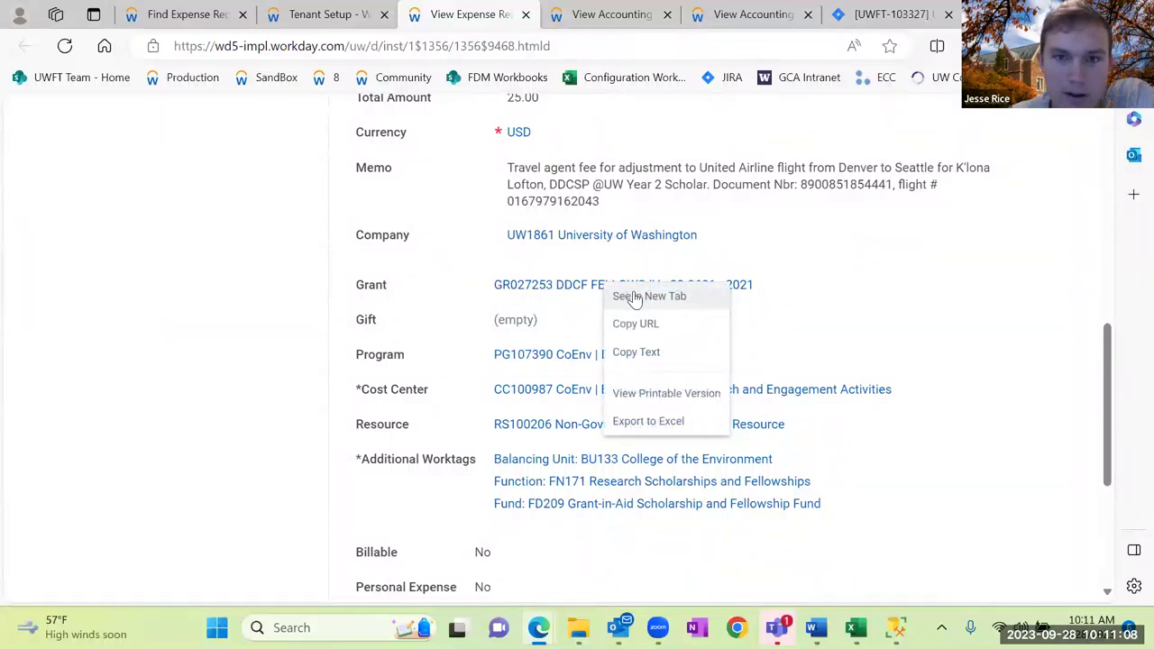
{"action": "left_click", "coordinate": [631, 297]}
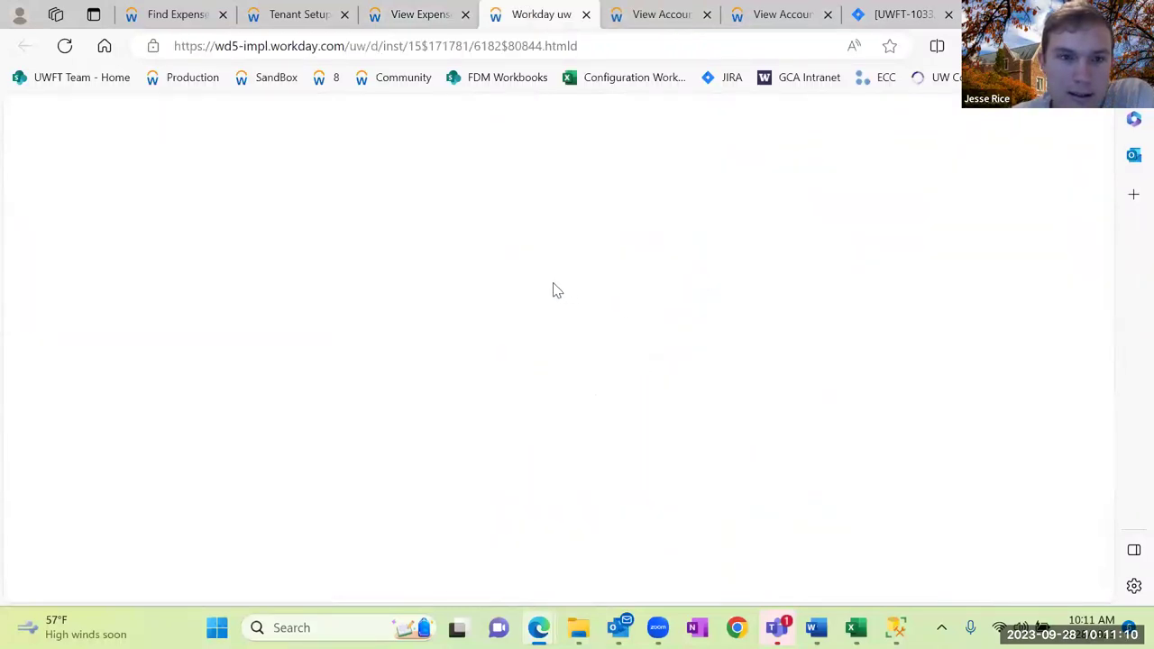
{"action": "scroll", "coordinate": [518, 302], "scroll_direction": "down", "scroll_amount": 1}
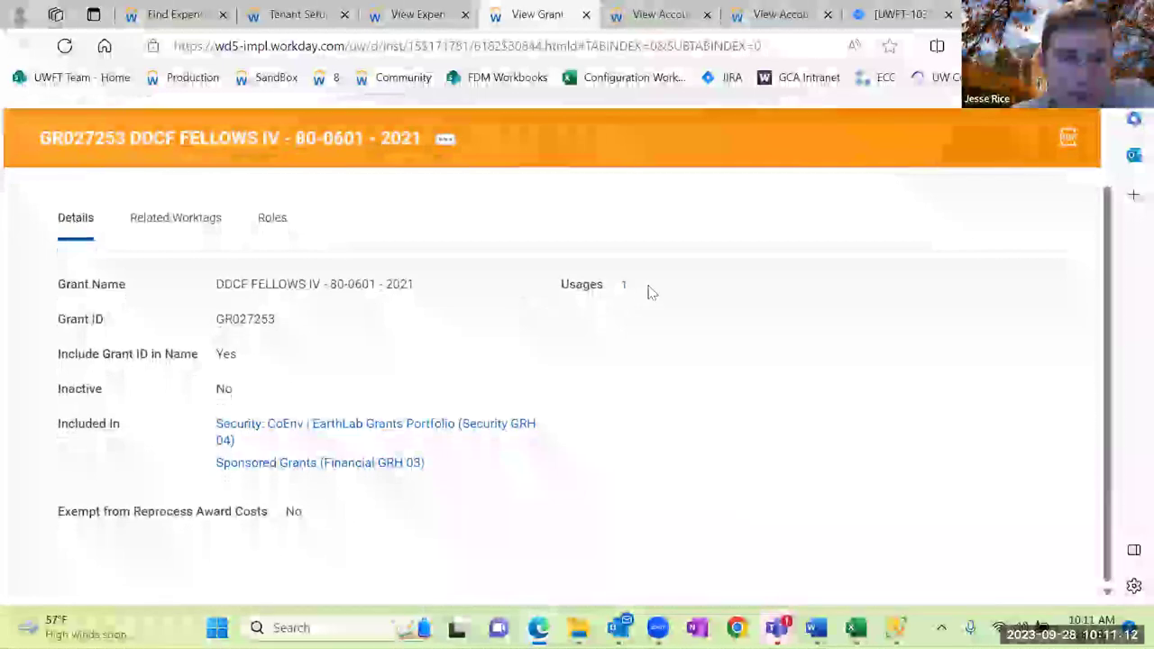
{"action": "left_click", "coordinate": [625, 285]}
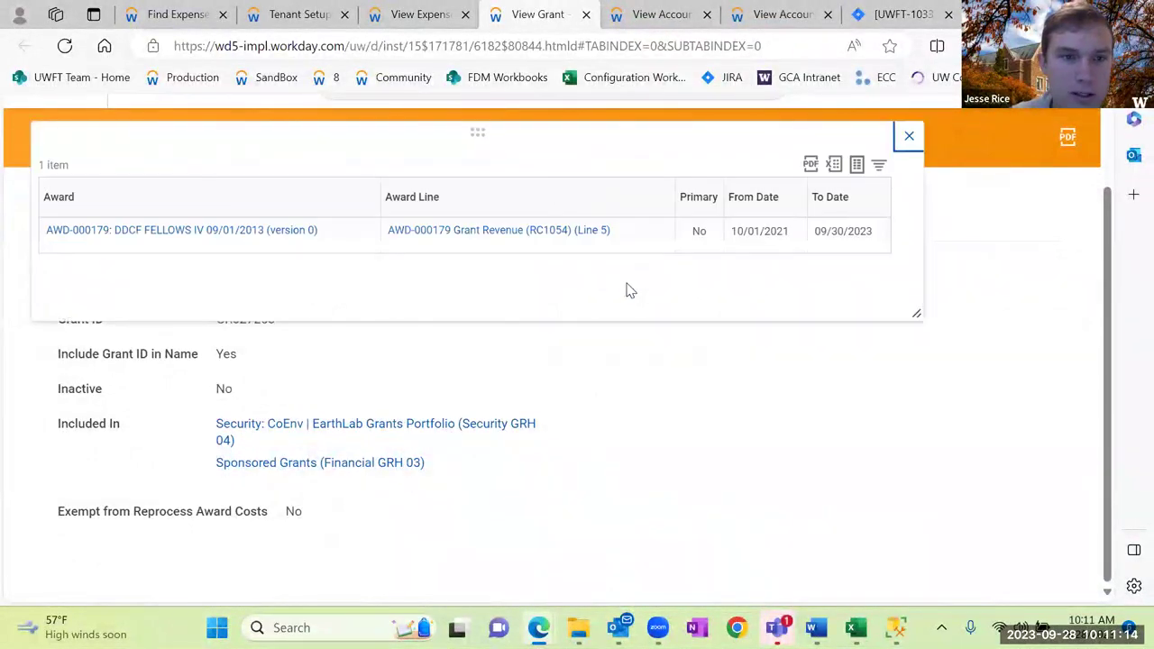
{"action": "left_click", "coordinate": [268, 230]}
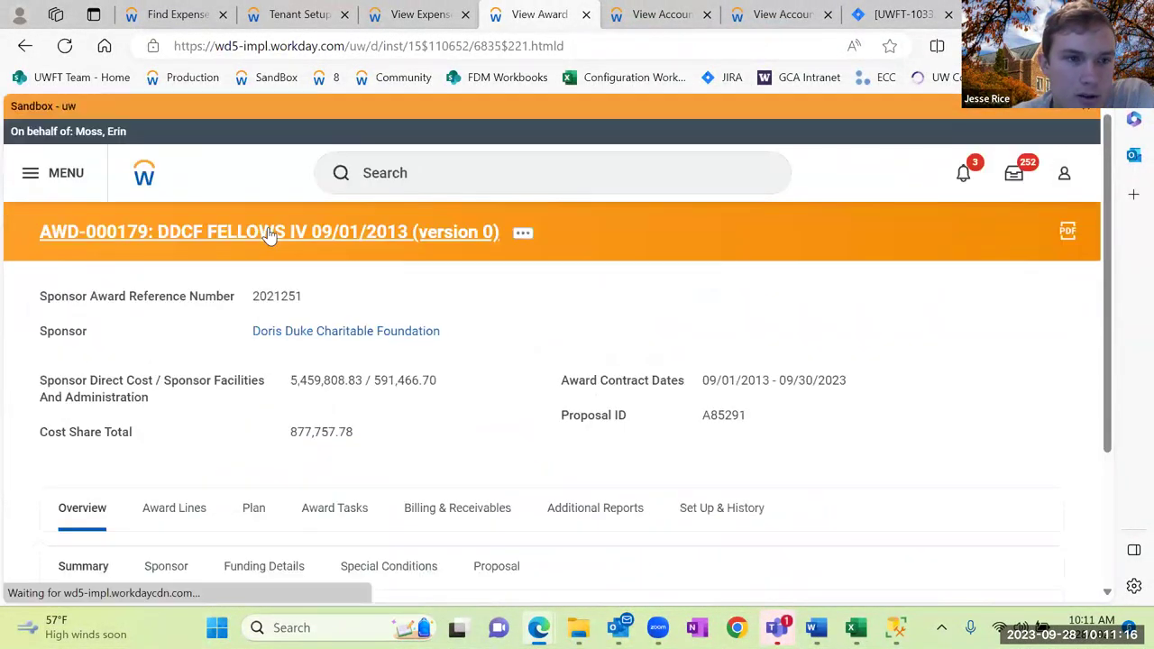
Show the award lines overview of the DDCF FELLOWS IV award.
{"action": "scroll", "coordinate": [468, 329], "scroll_direction": "down", "scroll_amount": 3}
{"action": "scroll", "coordinate": [297, 270], "scroll_direction": "up", "scroll_amount": 2}
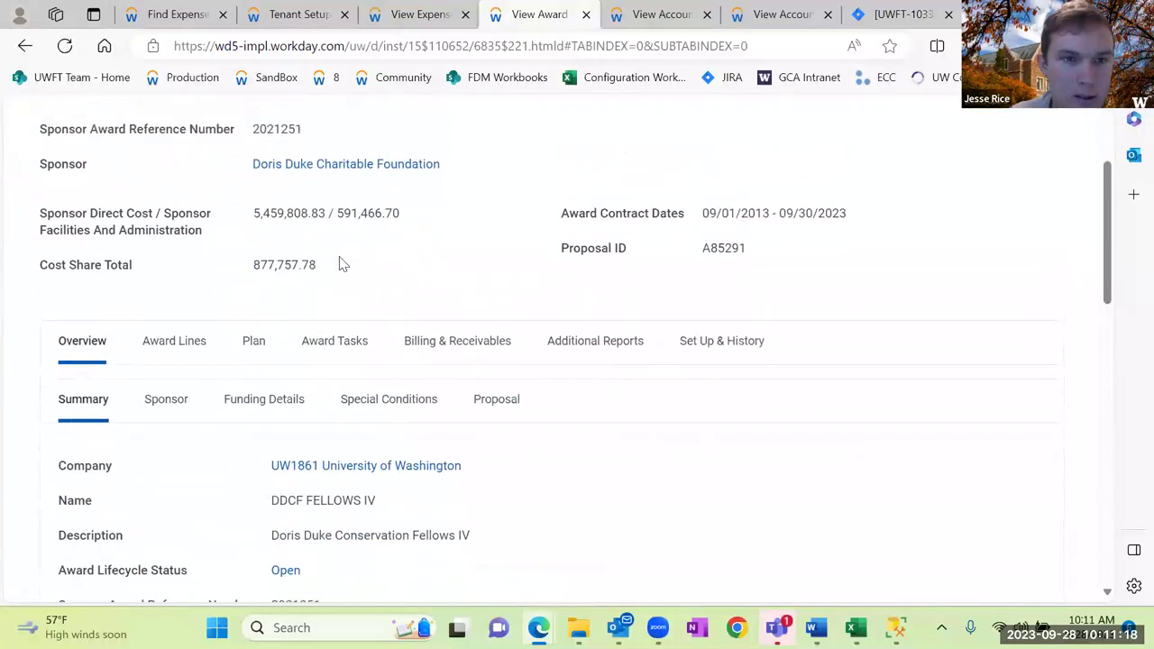
{"action": "left_click", "coordinate": [176, 355]}
{"action": "scroll", "coordinate": [427, 304], "scroll_direction": "down", "scroll_amount": 3}
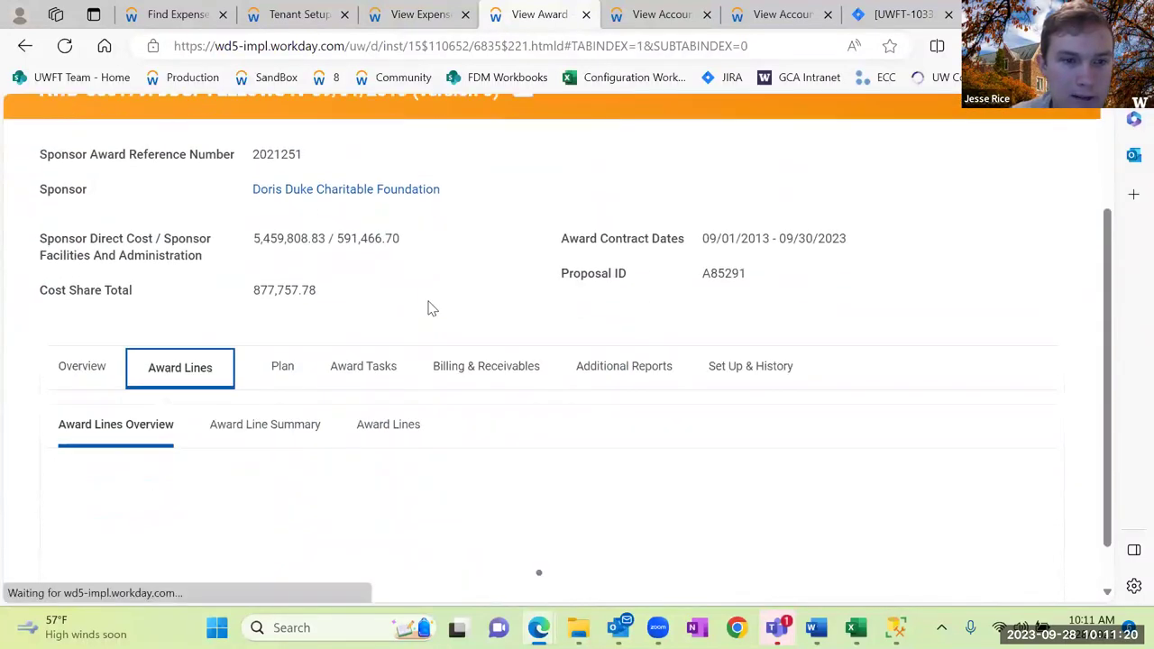
Copy the grant ID from the expense line and search the award lines page for GR027253.
{"action": "left_click", "coordinate": [440, 16]}
{"action": "left_click_drag", "start_coordinate": [493, 286], "coordinate": [554, 298]}
{"action": "left_click", "coordinate": [531, 14]}
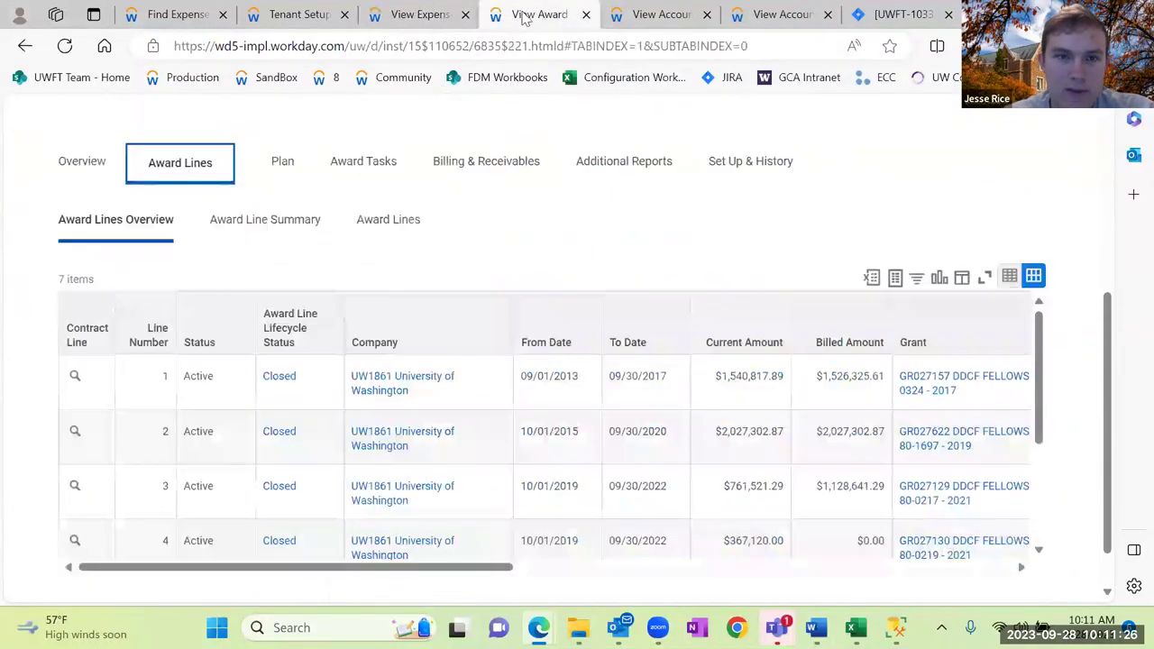
{"action": "key", "text": "ctrl+f"}
{"action": "left_click_drag", "start_coordinate": [617, 81], "coordinate": [573, 90]}
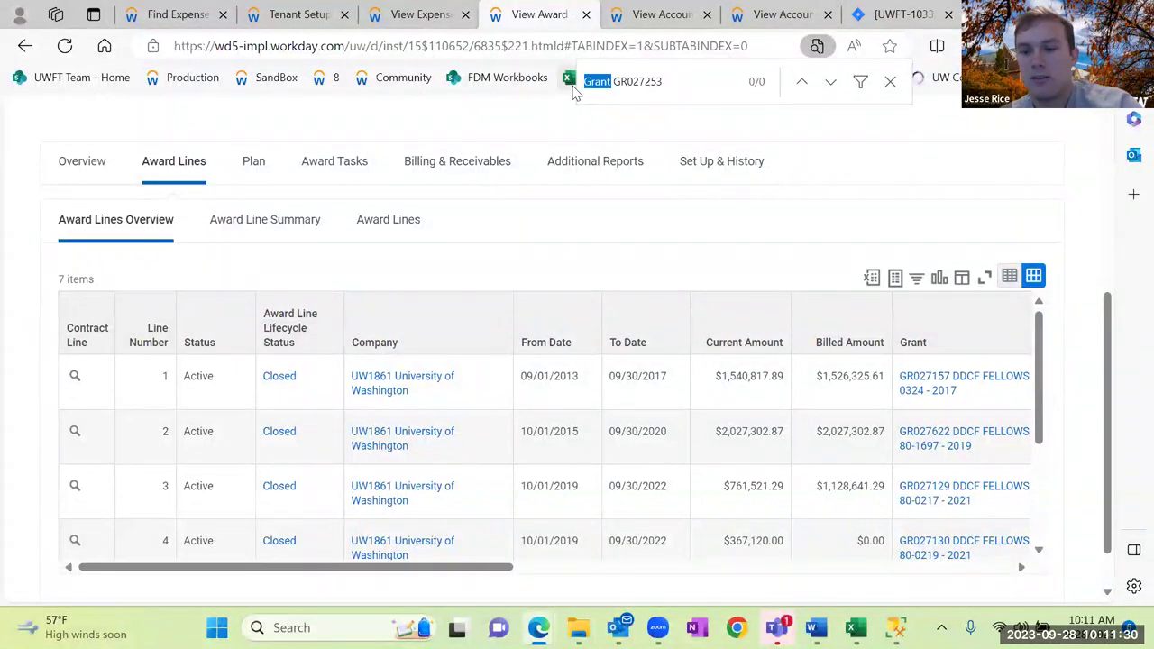
{"action": "key", "text": "BackSpace"}
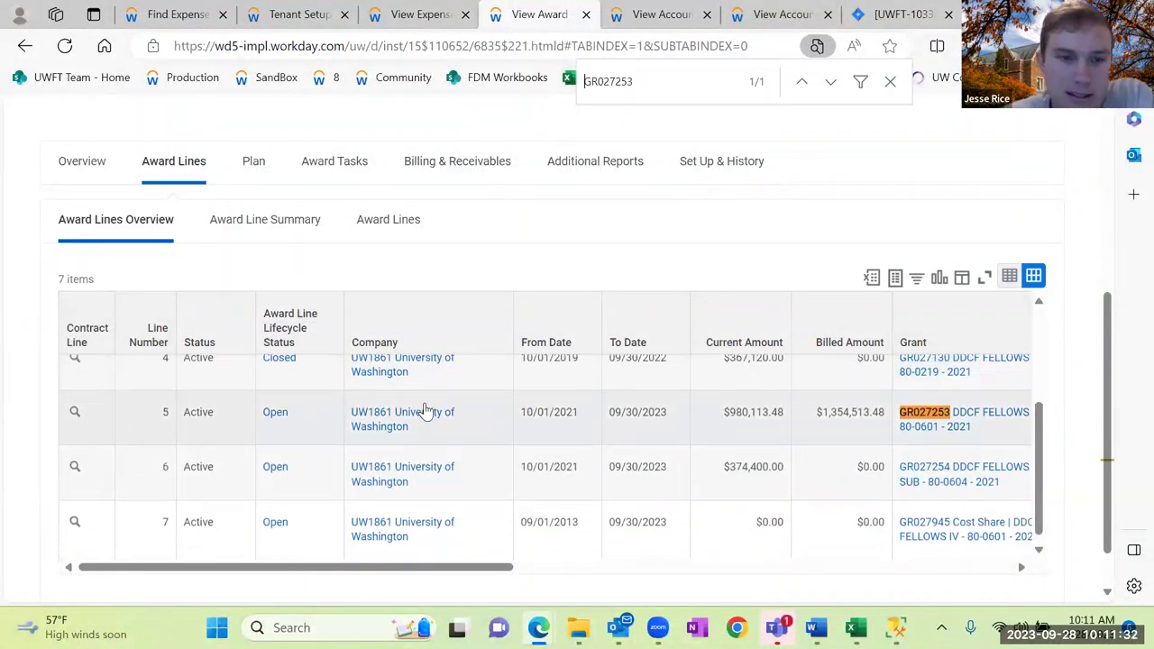
Examine the From Date and To Date on award line 5 for grant GR027253.
{"action": "scroll", "coordinate": [595, 424], "scroll_direction": "up", "scroll_amount": 1}
{"action": "scroll", "coordinate": [630, 433], "scroll_direction": "down", "scroll_amount": 1}
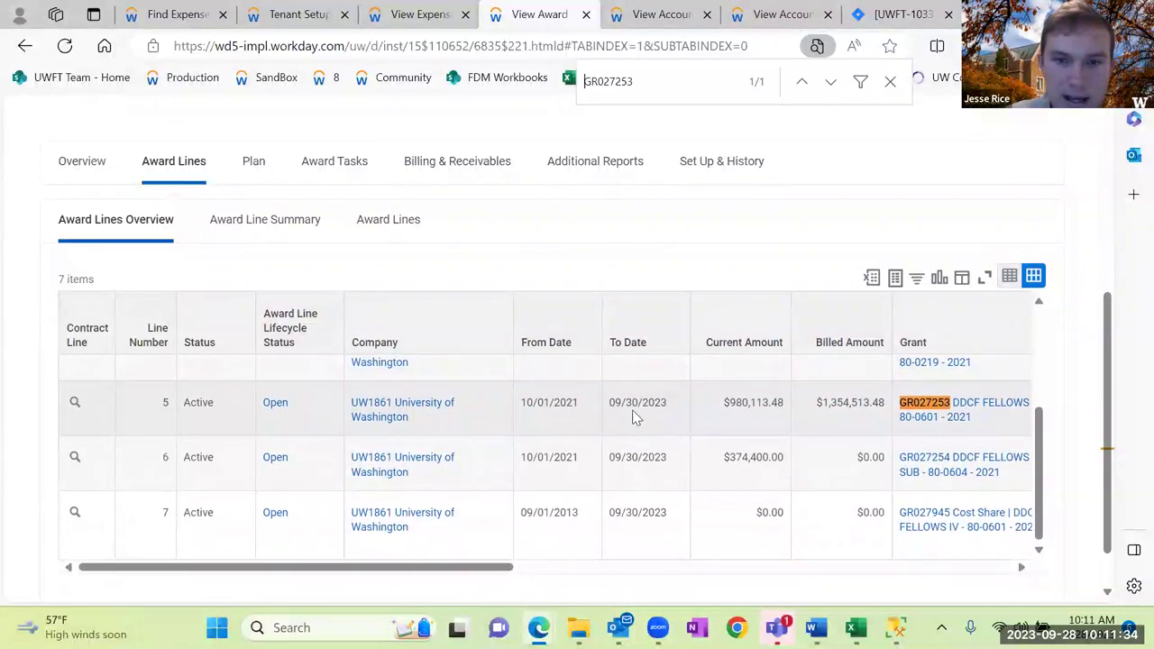
{"action": "left_click_drag", "start_coordinate": [523, 404], "coordinate": [556, 407]}
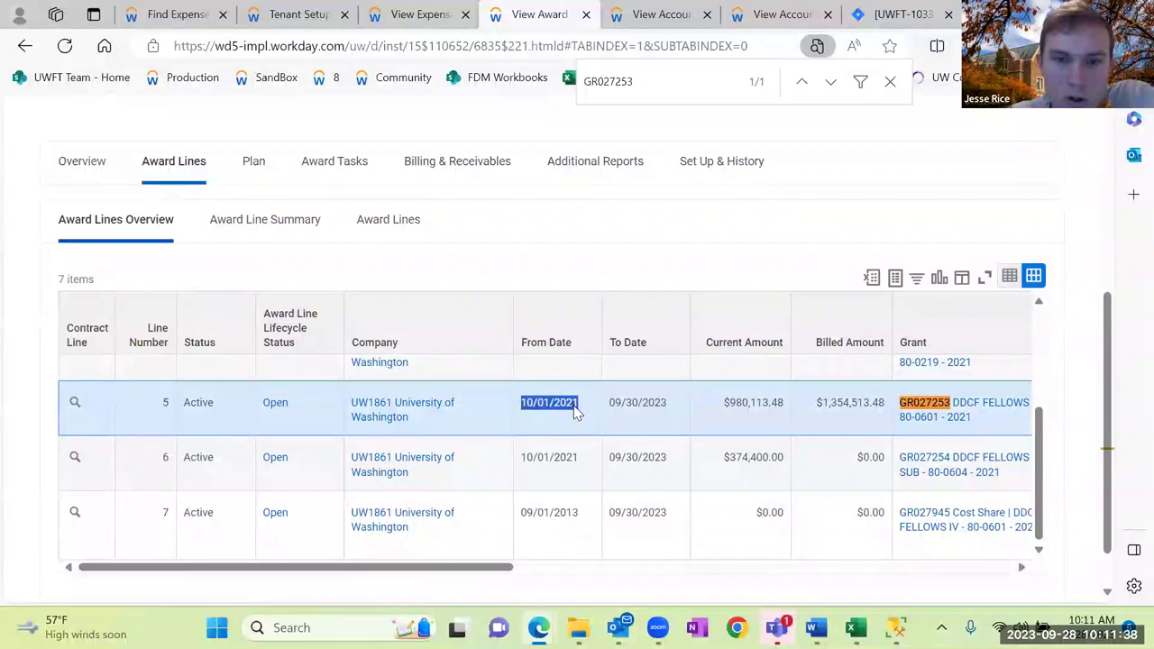
{"action": "left_click_drag", "start_coordinate": [610, 404], "coordinate": [671, 410]}
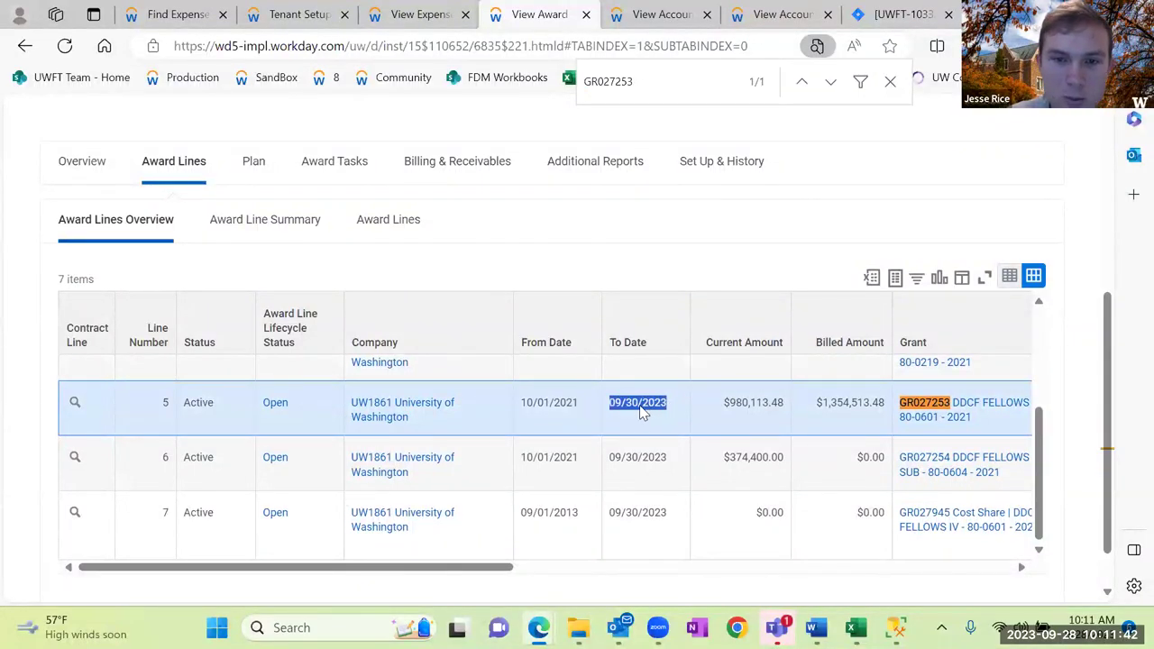
{"action": "left_click", "coordinate": [638, 410]}
{"action": "left_click_drag", "start_coordinate": [671, 404], "coordinate": [519, 409]}
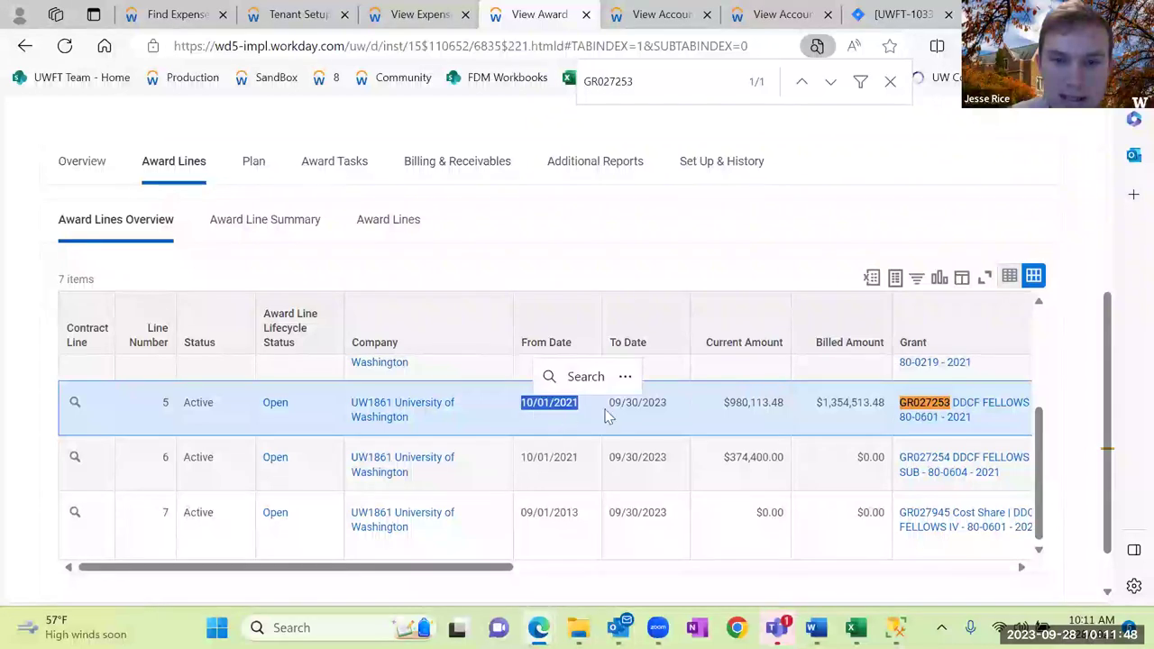
{"action": "left_click_drag", "start_coordinate": [645, 411], "coordinate": [668, 415]}
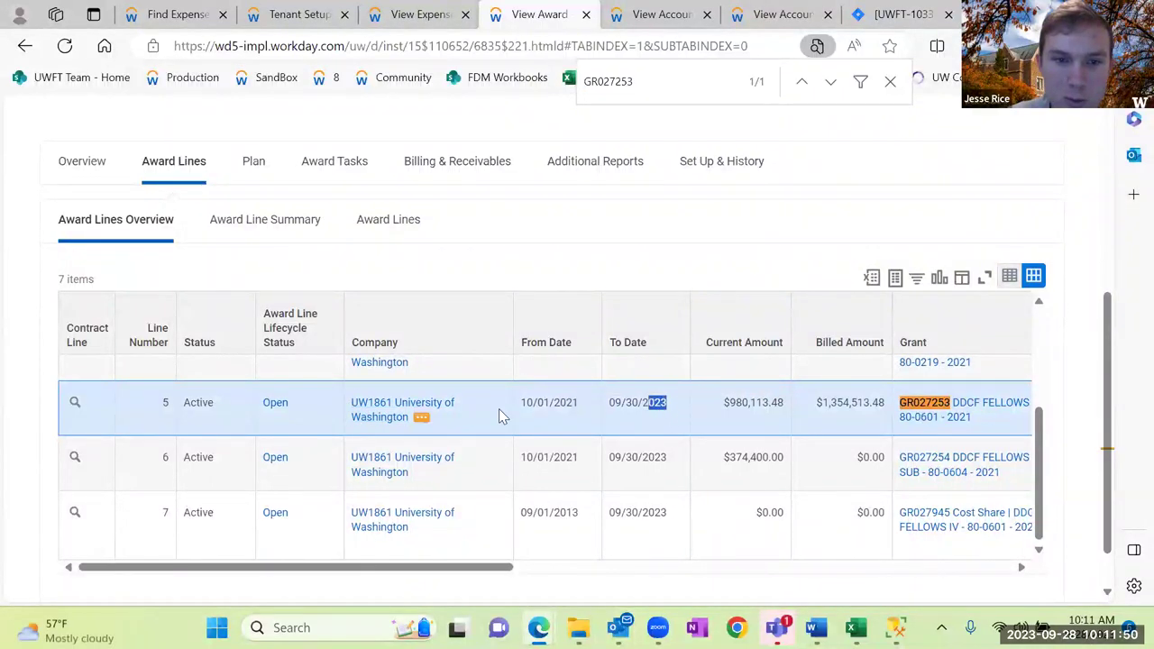
{"action": "left_click", "coordinate": [634, 408]}
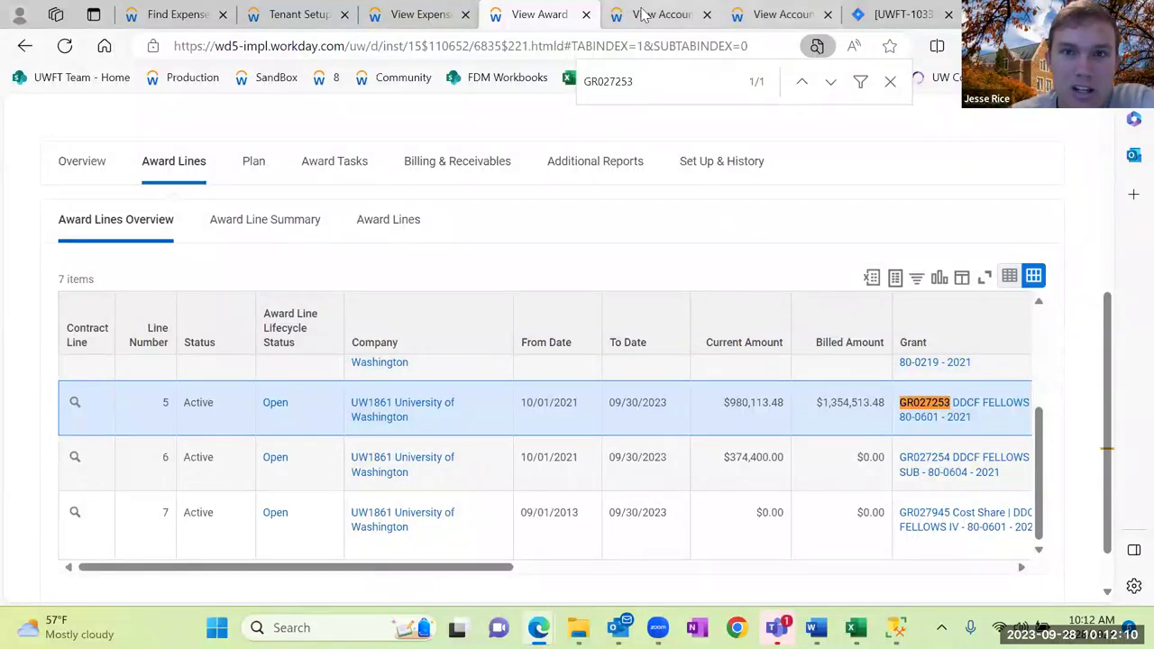
Return to the expense report and review the details of its CTA Agent Fee expense line.
{"action": "mouse_move", "coordinate": [410, 20]}
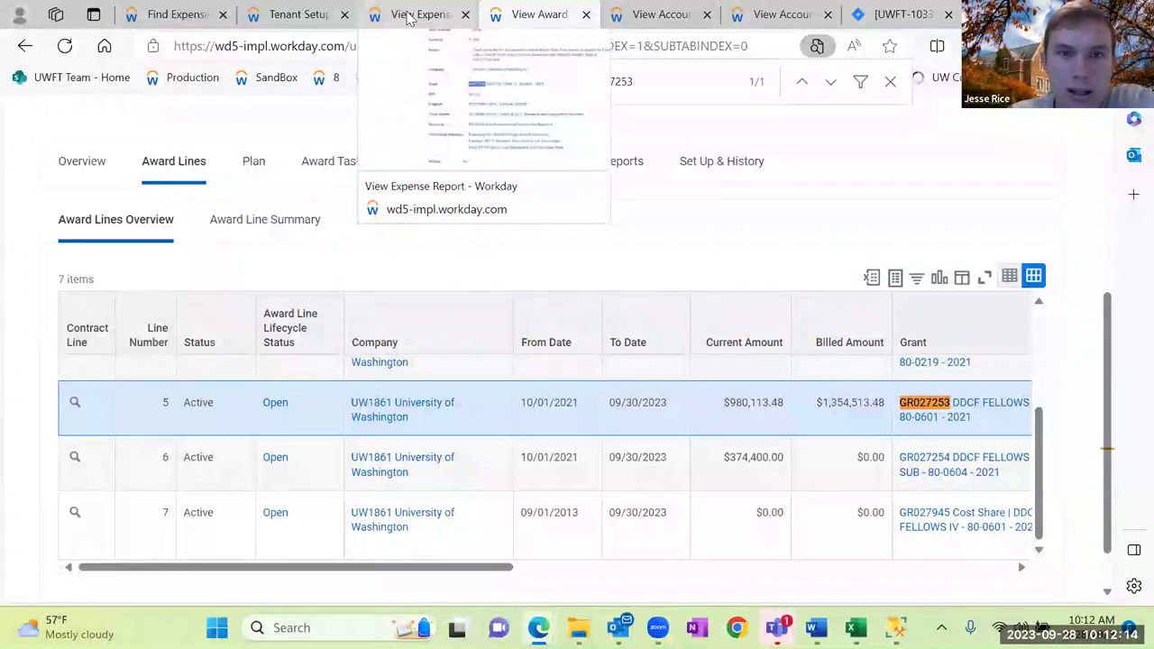
{"action": "left_click", "coordinate": [410, 16]}
{"action": "scroll", "coordinate": [485, 224], "scroll_direction": "up", "scroll_amount": 5}
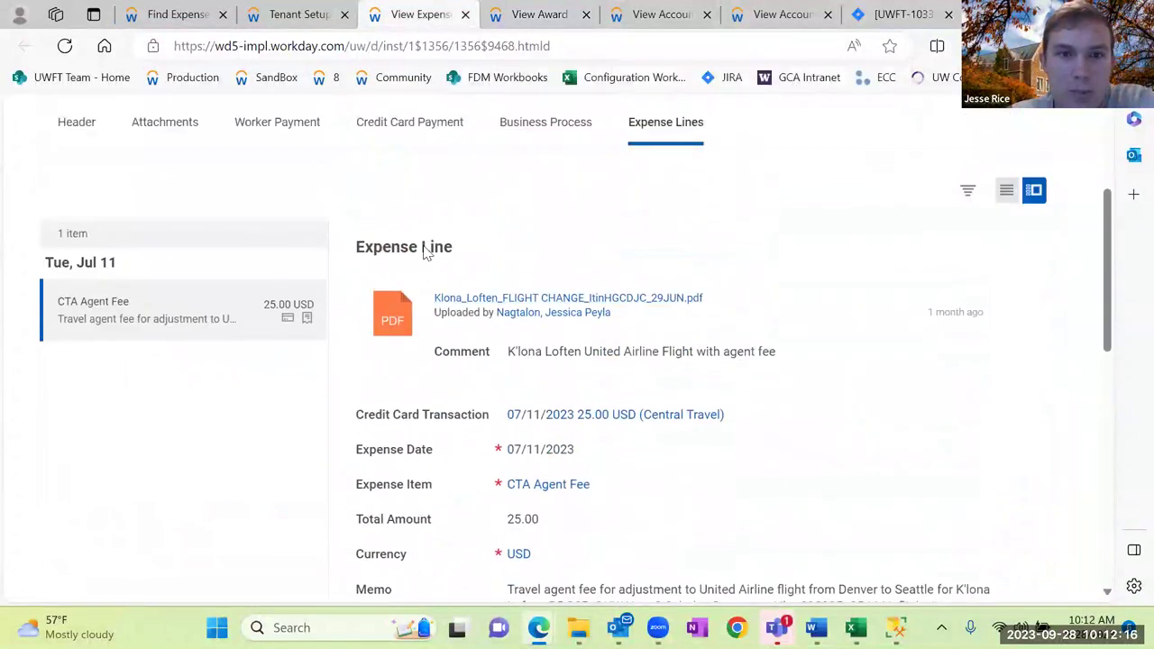
{"action": "left_click_drag", "start_coordinate": [576, 489], "coordinate": [361, 484]}
{"action": "left_click", "coordinate": [793, 304]}
{"action": "scroll", "coordinate": [709, 304], "scroll_direction": "down", "scroll_amount": 1}
{"action": "scroll", "coordinate": [709, 305], "scroll_direction": "down", "scroll_amount": 2}
{"action": "scroll", "coordinate": [603, 304], "scroll_direction": "up", "scroll_amount": 3}
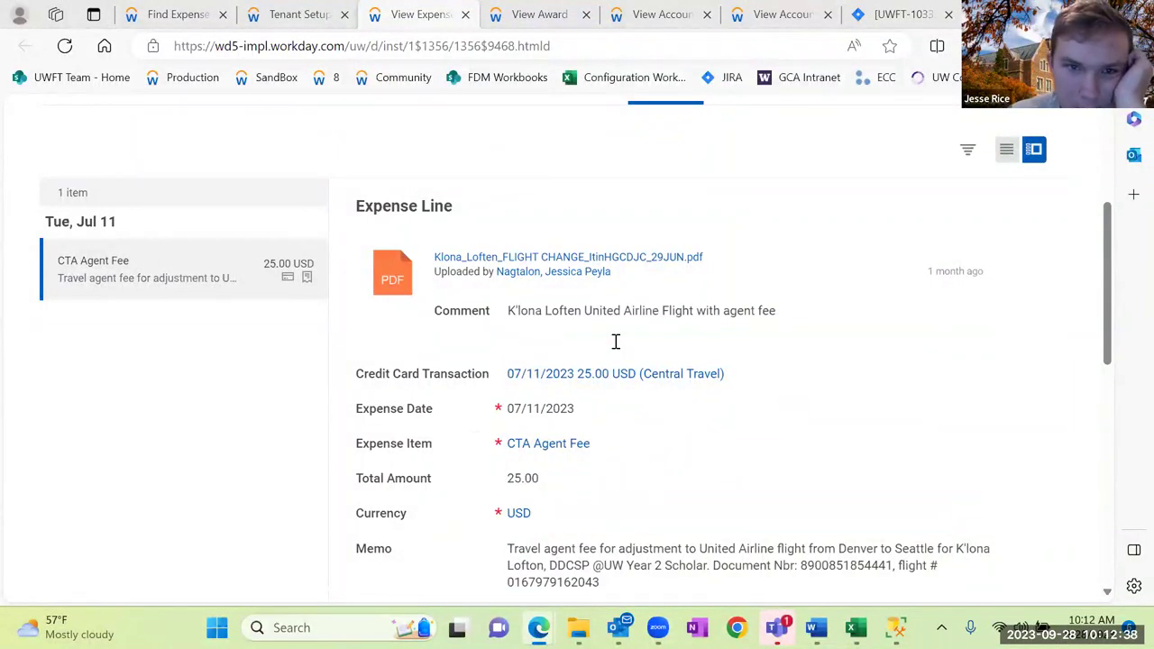
{"action": "scroll", "coordinate": [203, 412], "scroll_direction": "up", "scroll_amount": 2}
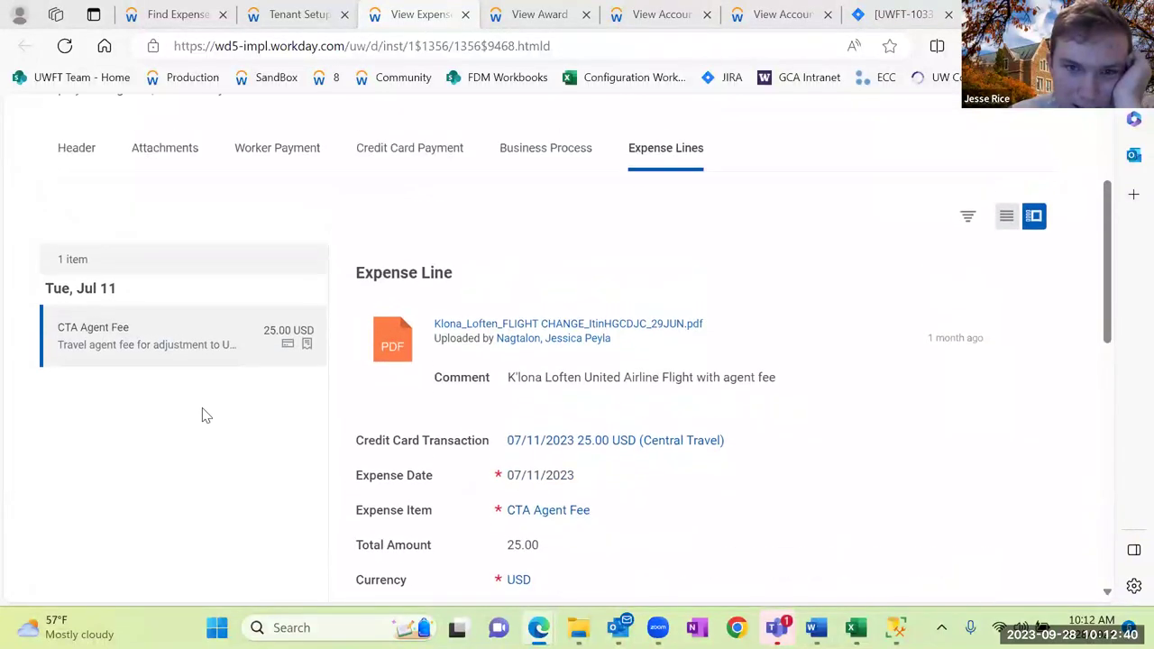
{"action": "scroll", "coordinate": [201, 421], "scroll_direction": "up", "scroll_amount": 1}
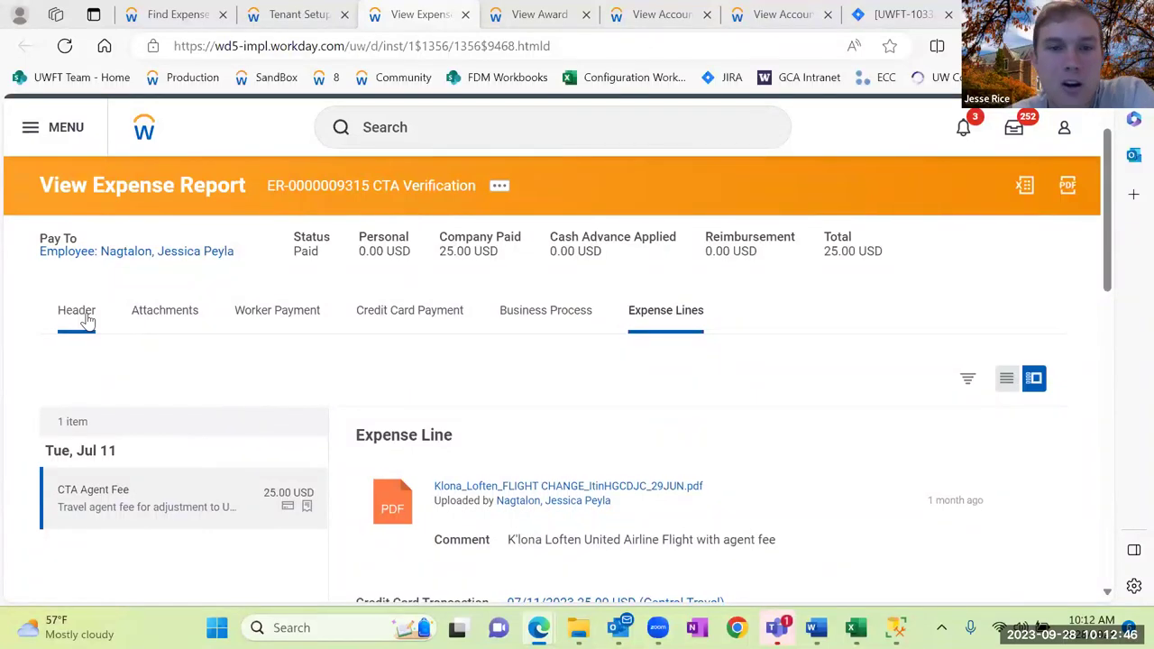
Check the Expense Date on the CTA Agent Fee expense line.
{"action": "scroll", "coordinate": [268, 369], "scroll_direction": "down", "scroll_amount": 2}
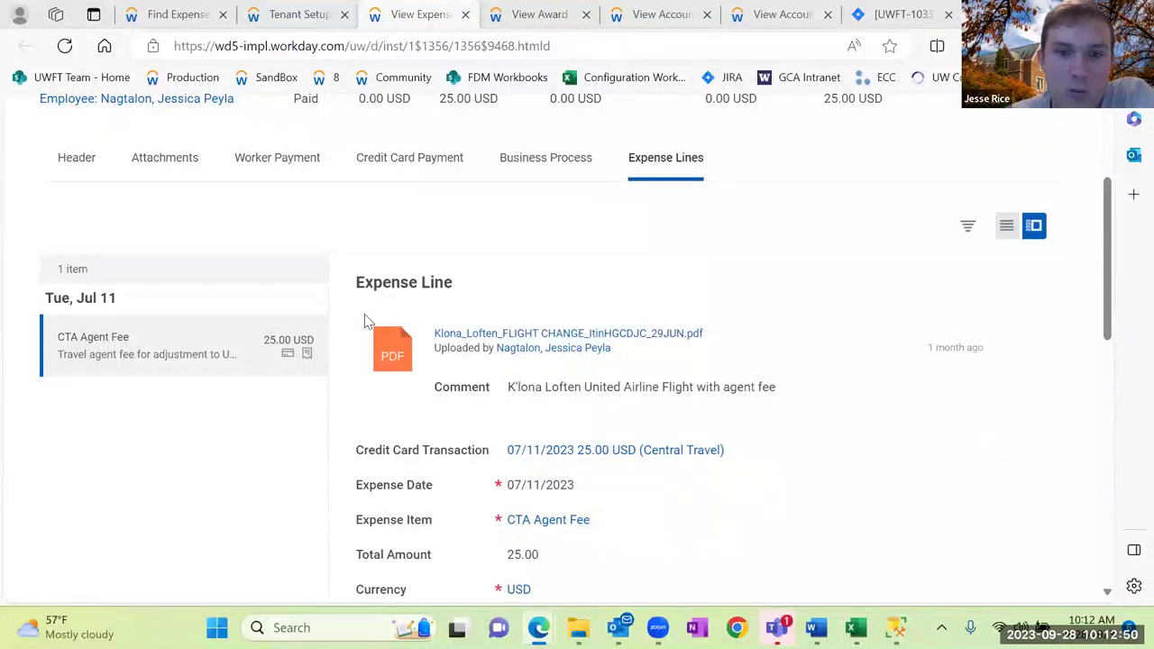
{"action": "scroll", "coordinate": [545, 414], "scroll_direction": "down", "scroll_amount": 1}
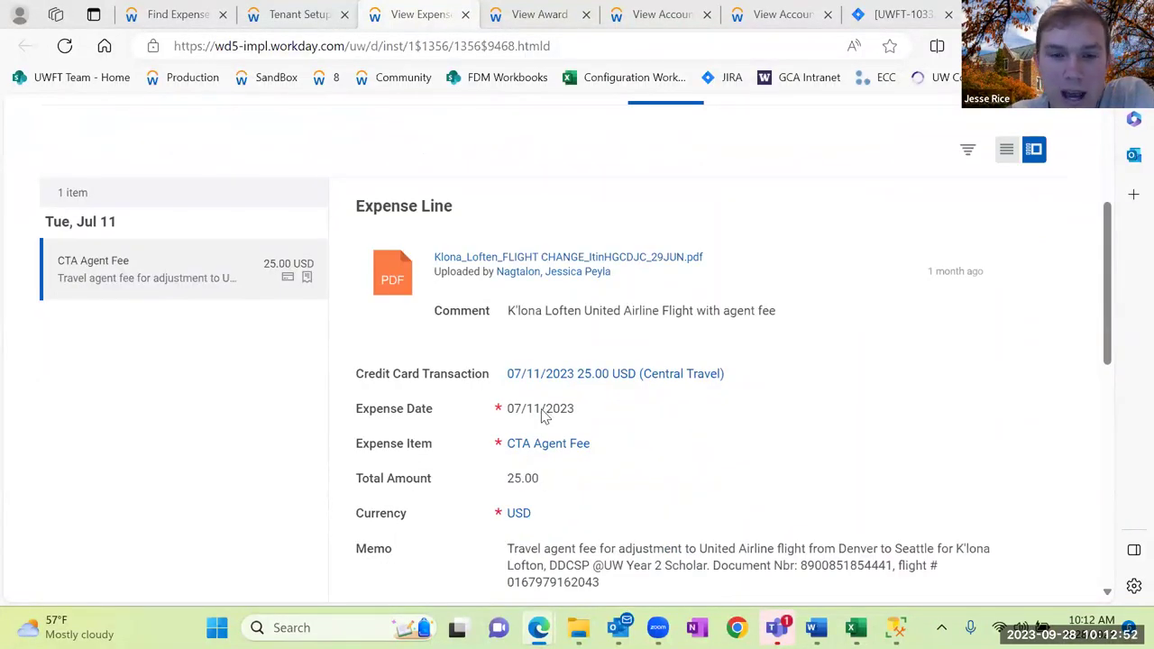
{"action": "left_click_drag", "start_coordinate": [583, 414], "coordinate": [502, 414]}
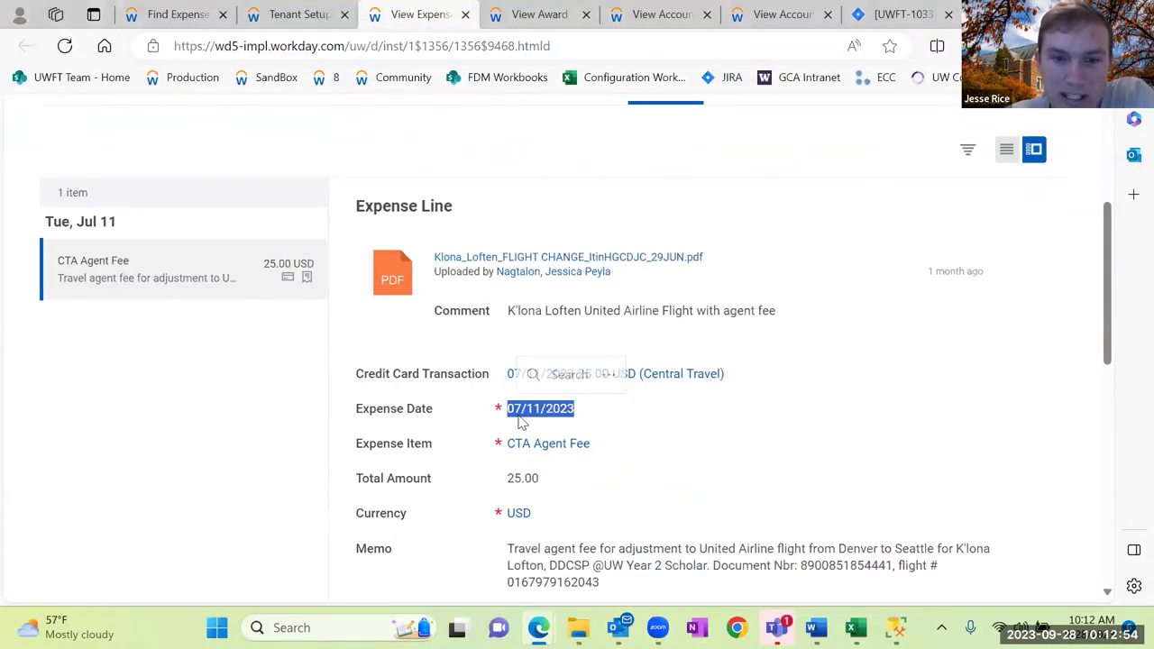
{"action": "left_click", "coordinate": [527, 414]}
Show the expense report's header information and examine its Expense Report Date and Created On date.
{"action": "scroll", "coordinate": [309, 360], "scroll_direction": "up", "scroll_amount": 2}
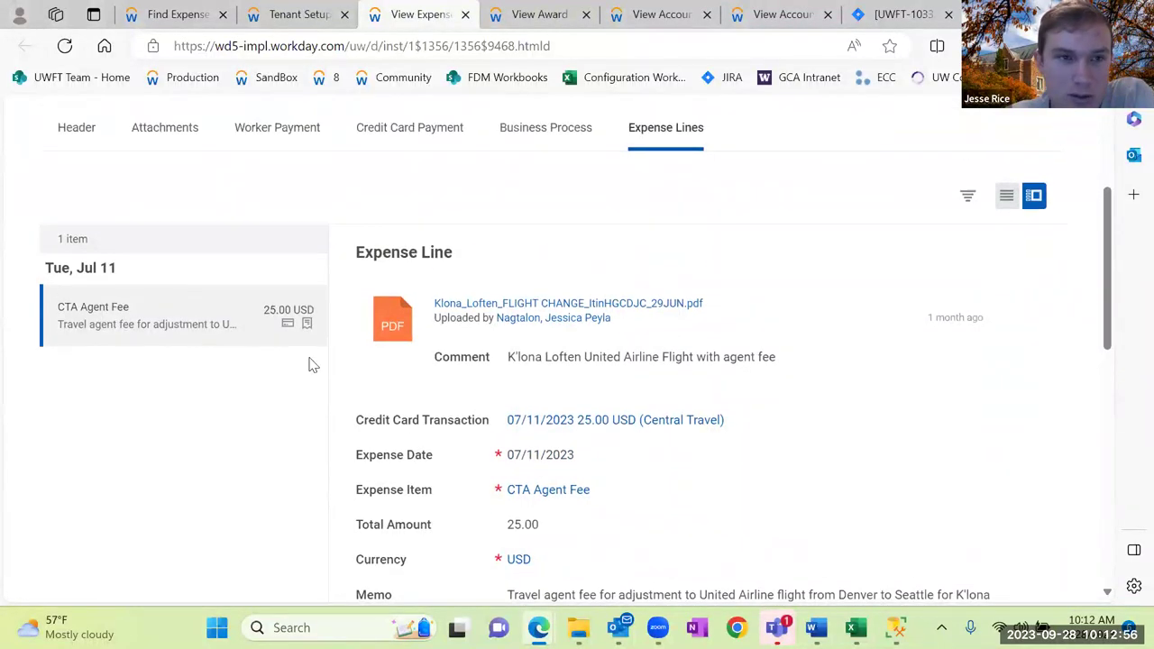
{"action": "left_click", "coordinate": [82, 234]}
{"action": "scroll", "coordinate": [287, 350], "scroll_direction": "down", "scroll_amount": 1}
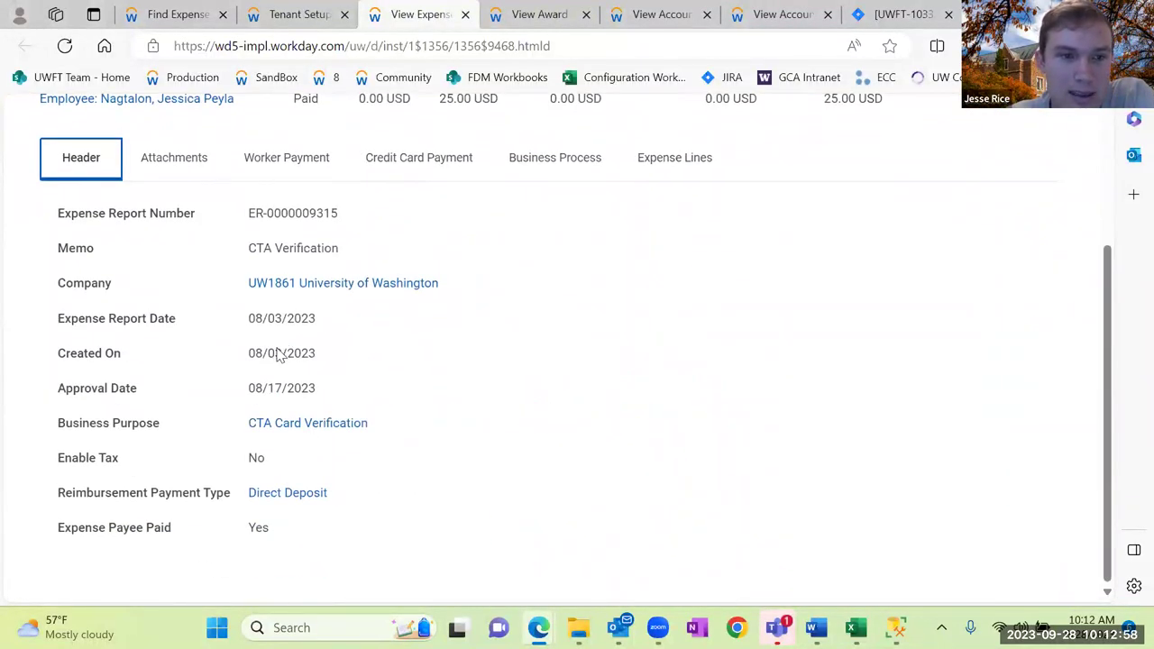
{"action": "left_click_drag", "start_coordinate": [268, 322], "coordinate": [304, 324]}
{"action": "double_click", "coordinate": [297, 356]}
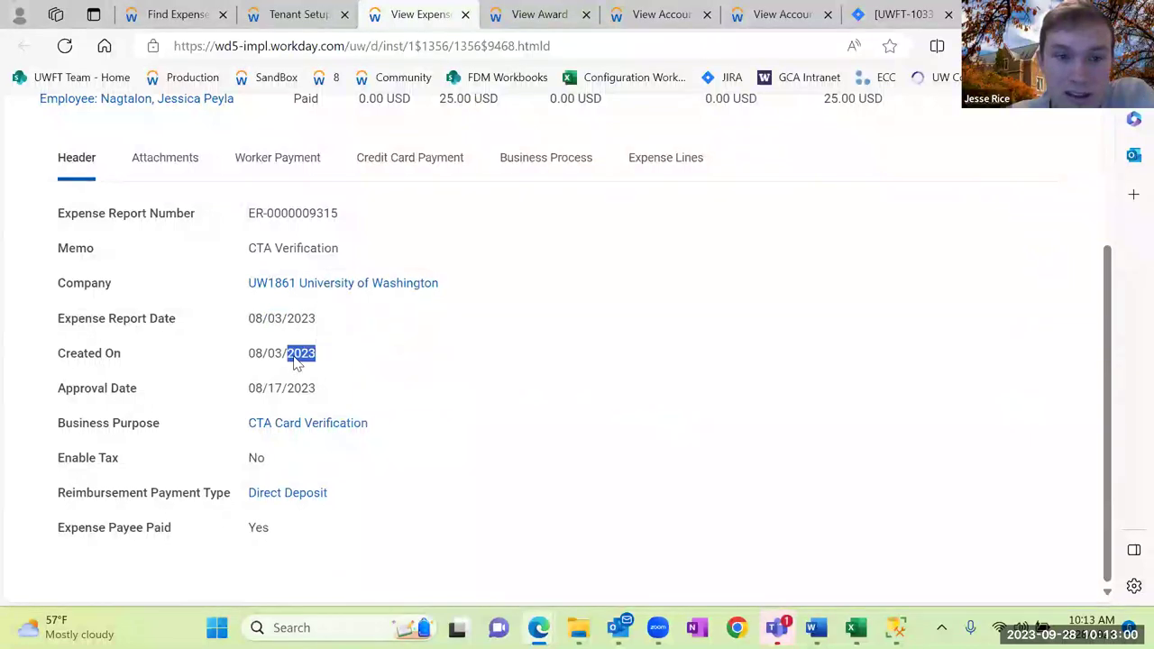
{"action": "left_click", "coordinate": [428, 373]}
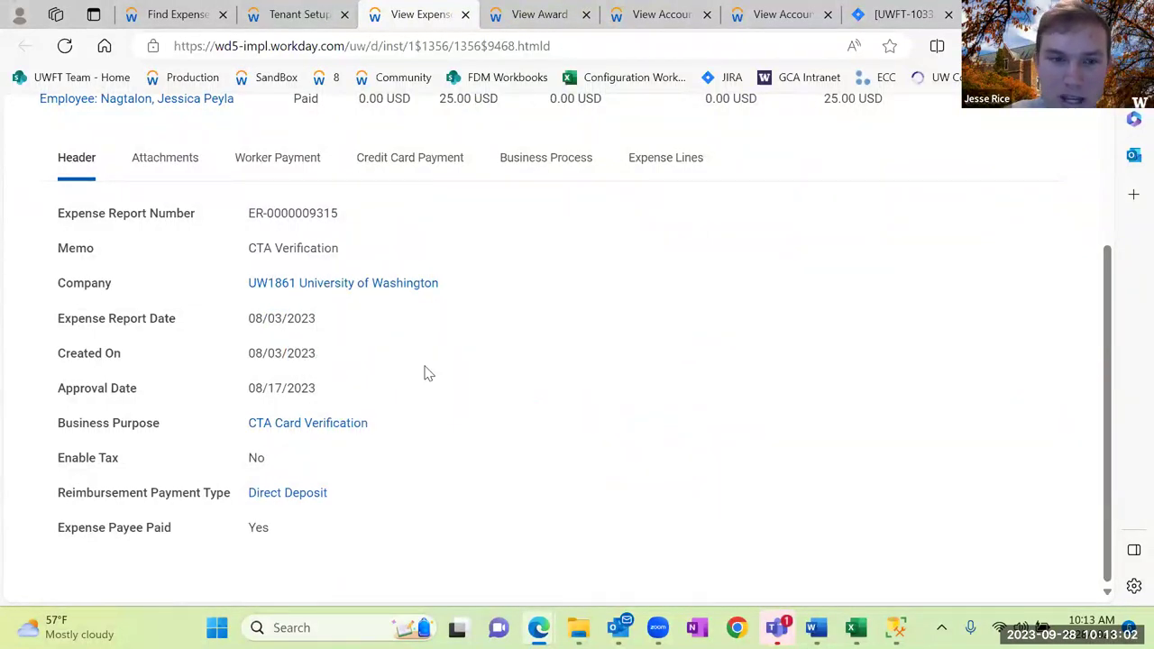
{"action": "scroll", "coordinate": [383, 370], "scroll_direction": "up", "scroll_amount": 1}
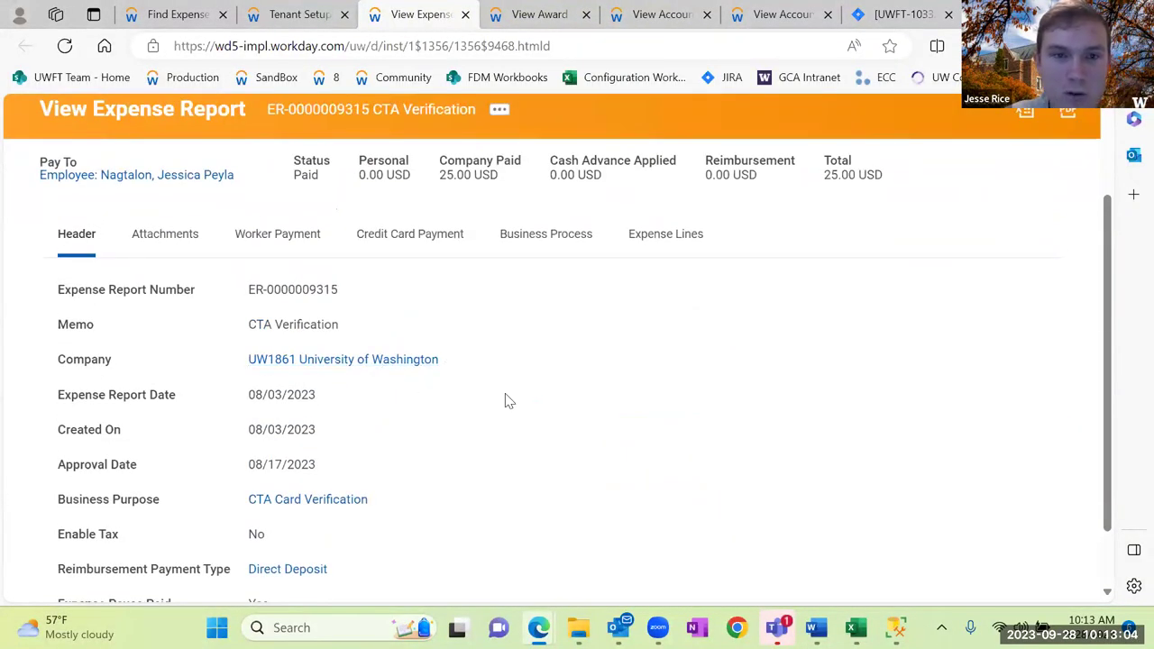
{"action": "scroll", "coordinate": [504, 404], "scroll_direction": "up", "scroll_amount": 1}
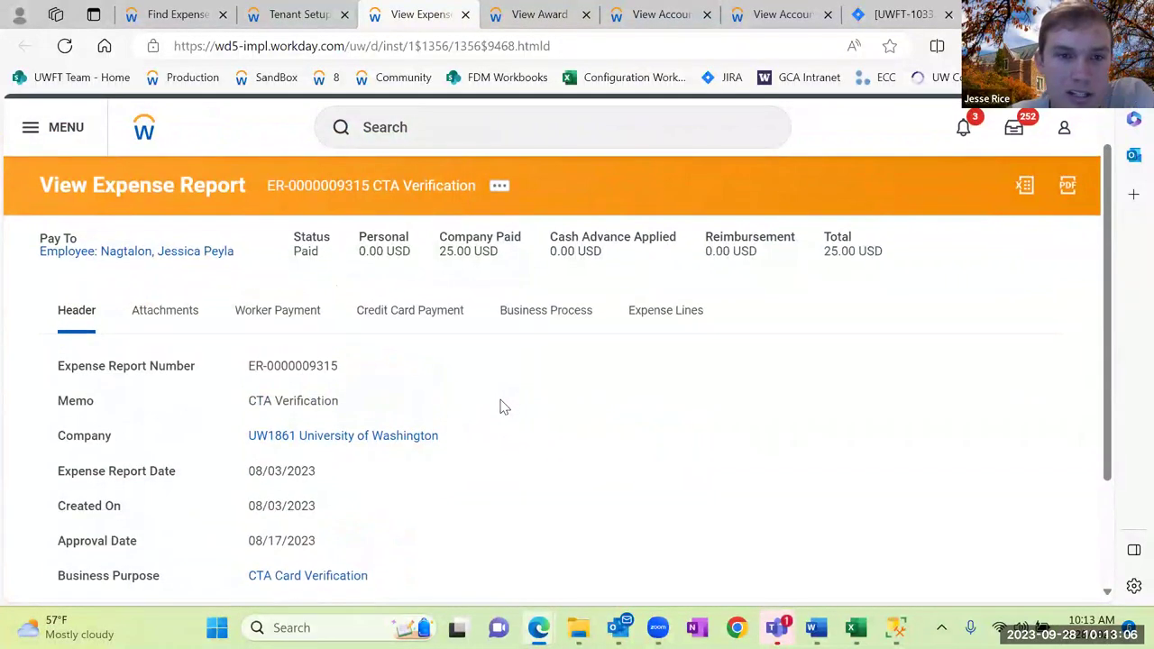
{"action": "scroll", "coordinate": [503, 406], "scroll_direction": "down", "scroll_amount": 1}
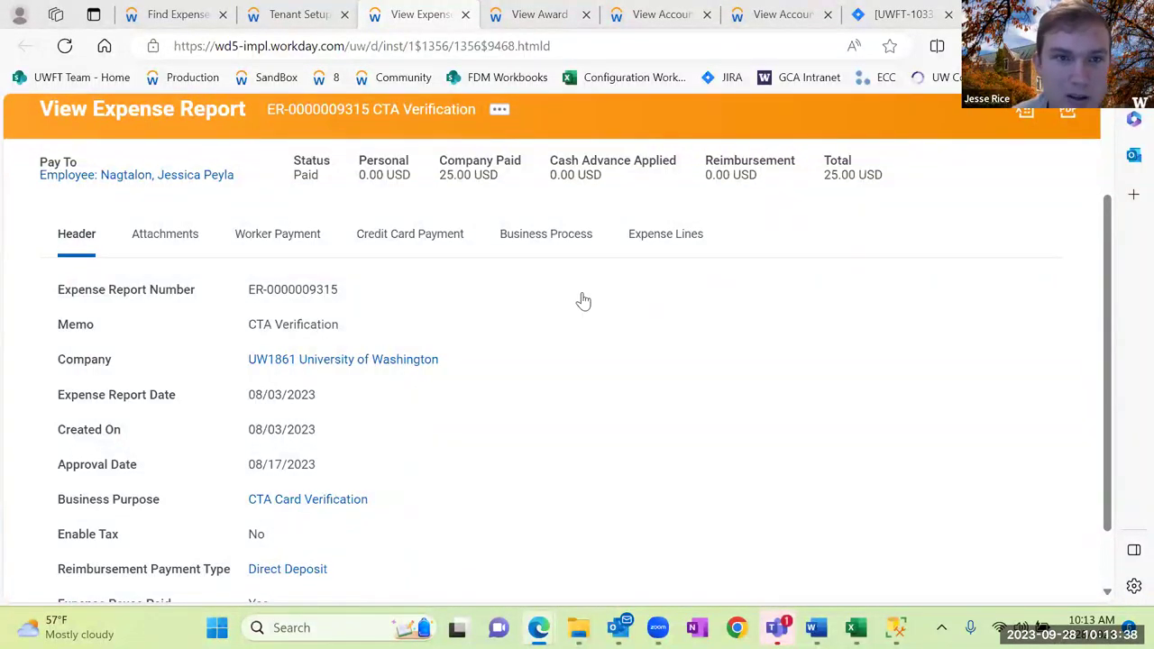
{"action": "scroll", "coordinate": [379, 280], "scroll_direction": "up", "scroll_amount": 1}
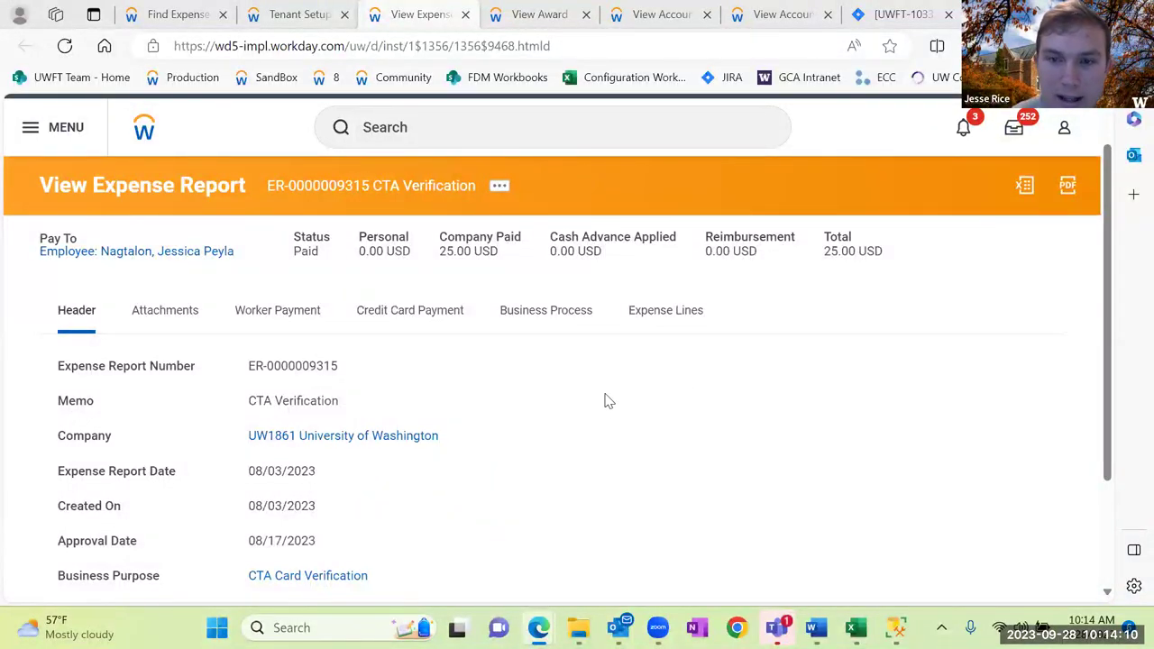
Return to the award's lines overview and check the To Date of line 5 for grant GR027253.
{"action": "left_click", "coordinate": [543, 15]}
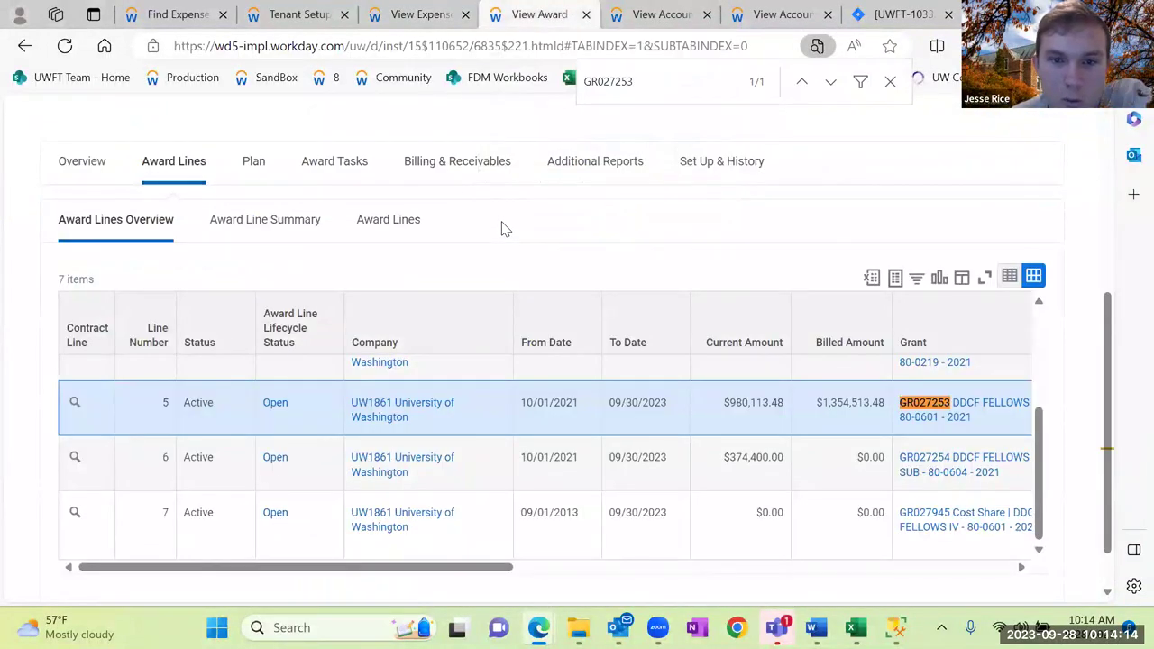
{"action": "scroll", "coordinate": [654, 354], "scroll_direction": "down", "scroll_amount": 1}
{"action": "left_click_drag", "start_coordinate": [667, 348], "coordinate": [606, 350]}
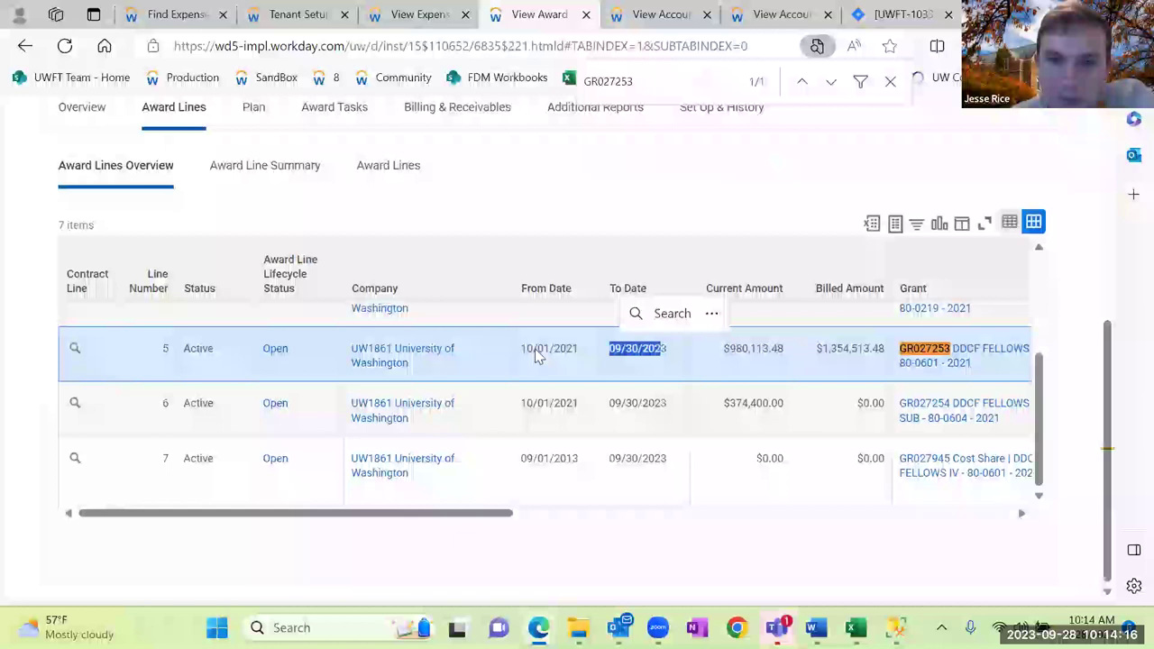
Examine the Award Contract Dates in the award's summary information.
{"action": "scroll", "coordinate": [141, 187], "scroll_direction": "up", "scroll_amount": 1}
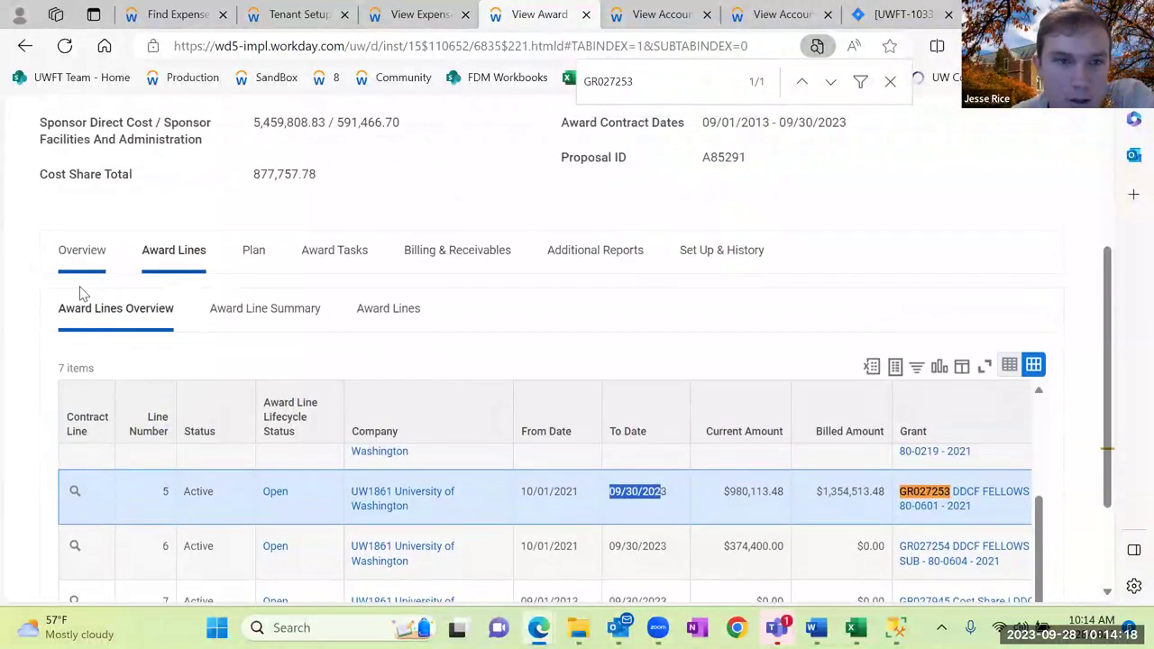
{"action": "scroll", "coordinate": [120, 206], "scroll_direction": "up", "scroll_amount": 2}
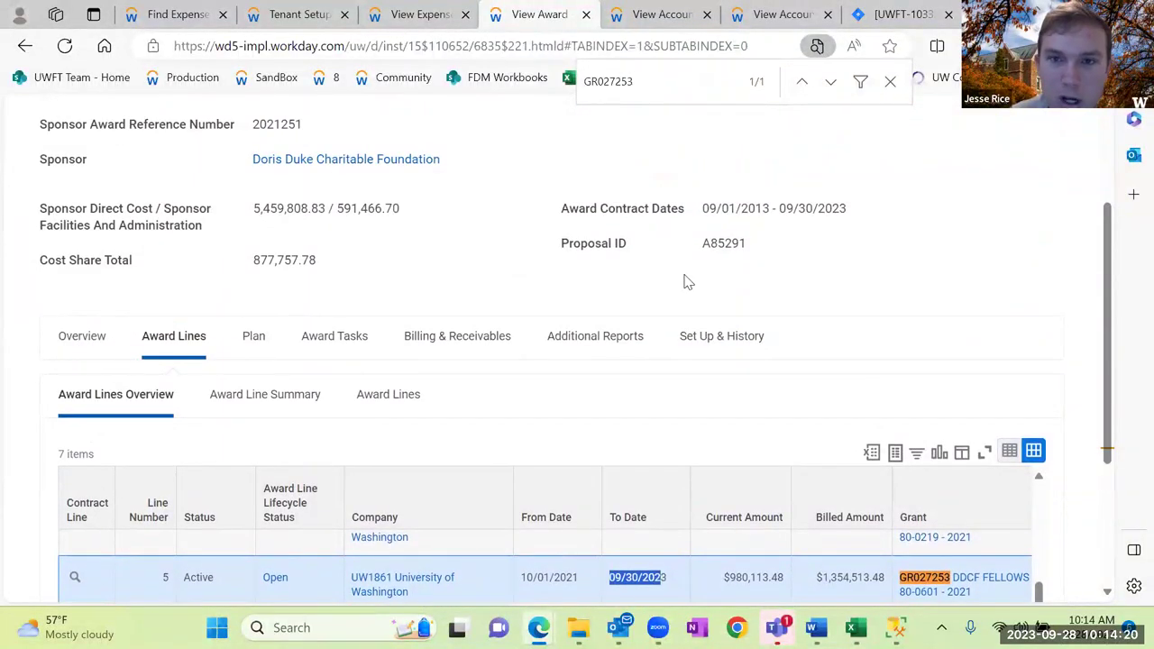
{"action": "left_click_drag", "start_coordinate": [847, 210], "coordinate": [706, 216]}
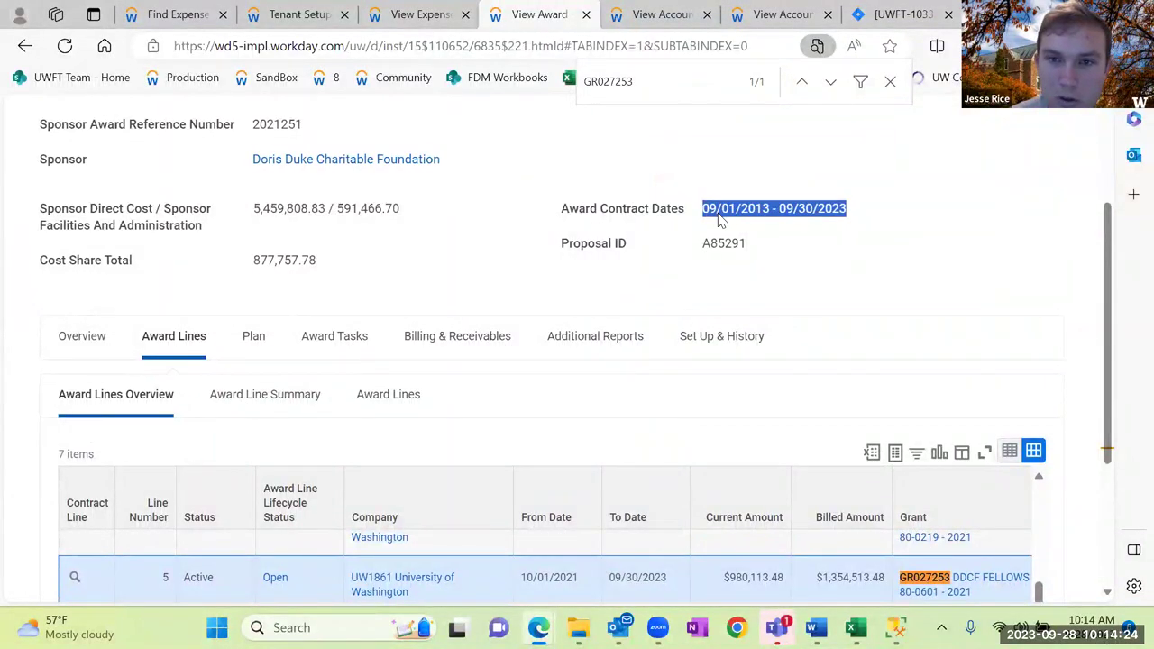
{"action": "left_click", "coordinate": [797, 213]}
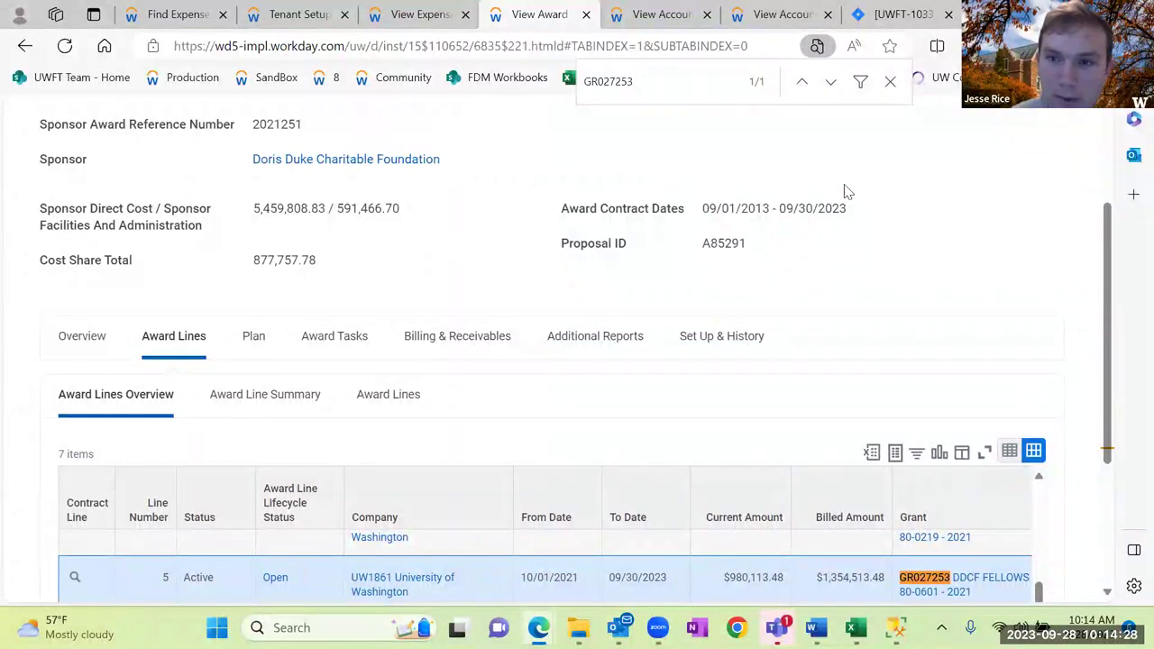